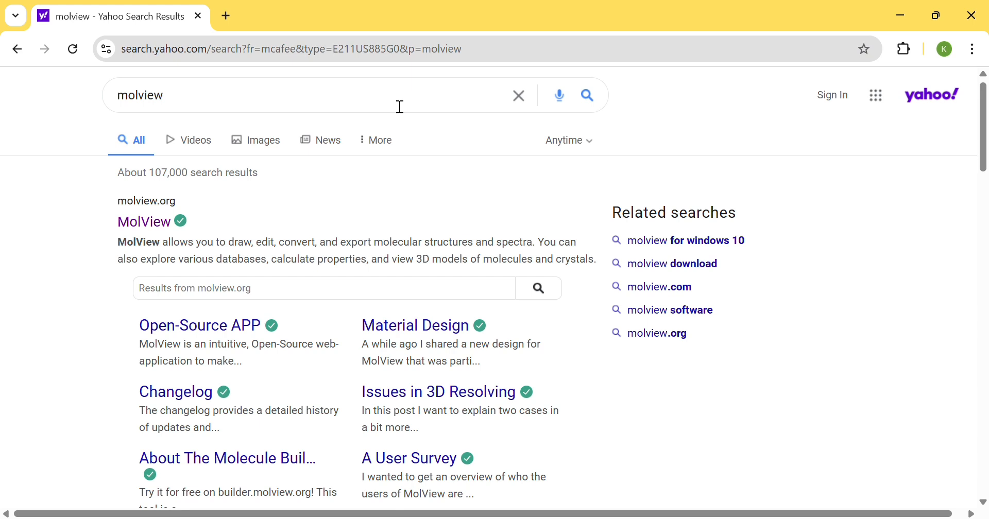
# Open the MolView site from the search results and dismiss its welcome popup.
pyautogui.click(154, 223)
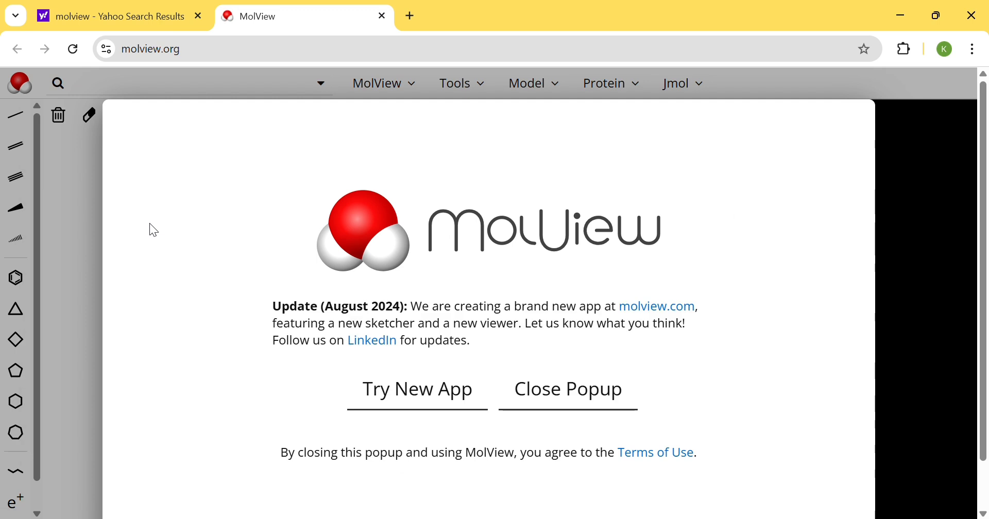
pyautogui.click(587, 408)
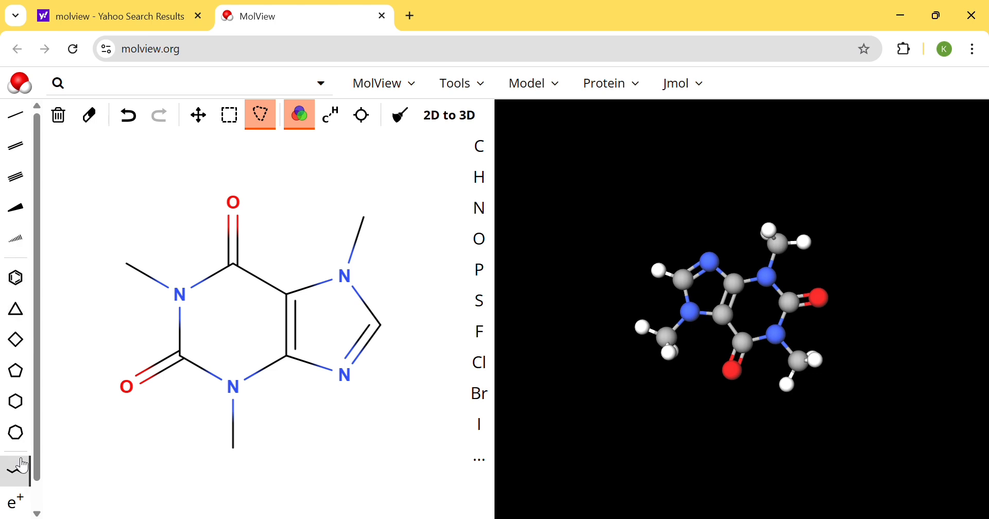
pyautogui.scroll(-1, 17, 498)
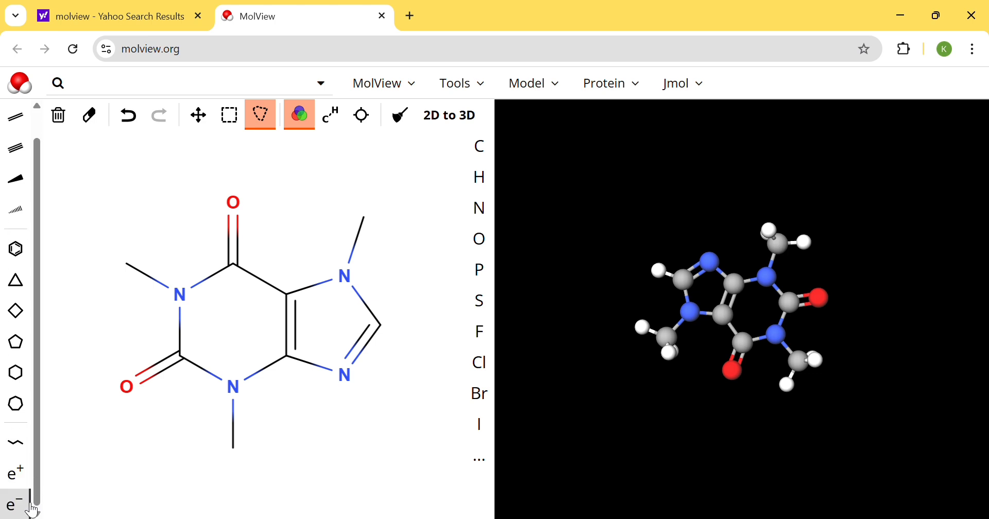
# Erase the uppermost oxygen atom of the default molecule and browse the periodic table of elements.
pyautogui.click(109, 129)
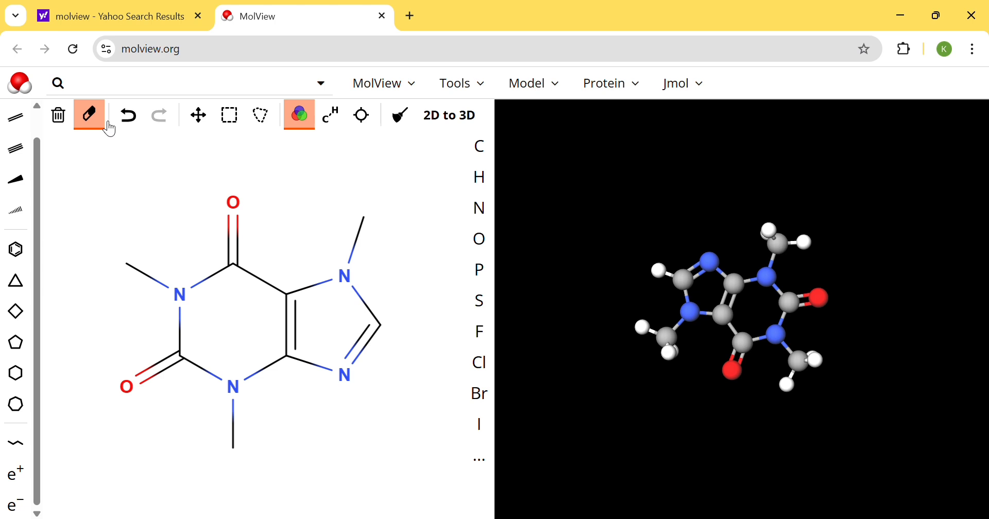
pyautogui.click(234, 203)
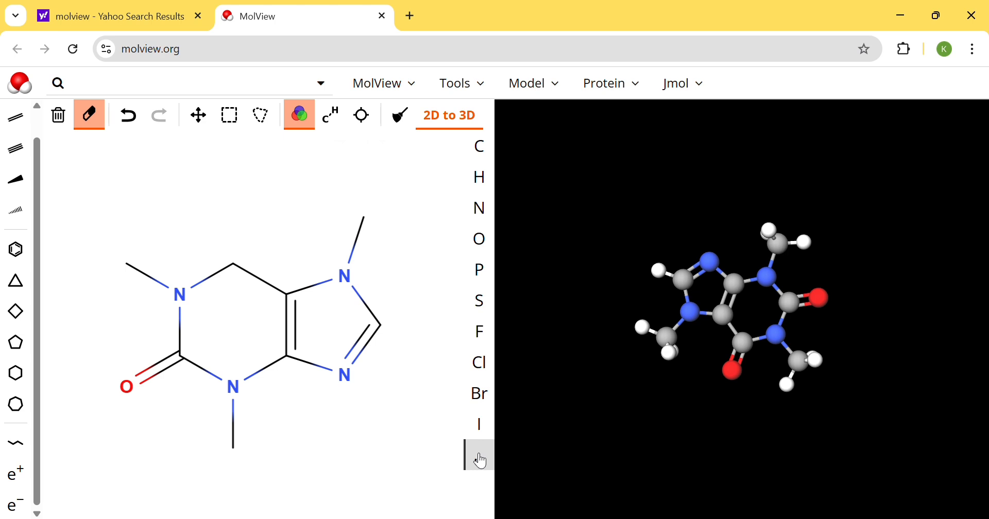
pyautogui.click(481, 460)
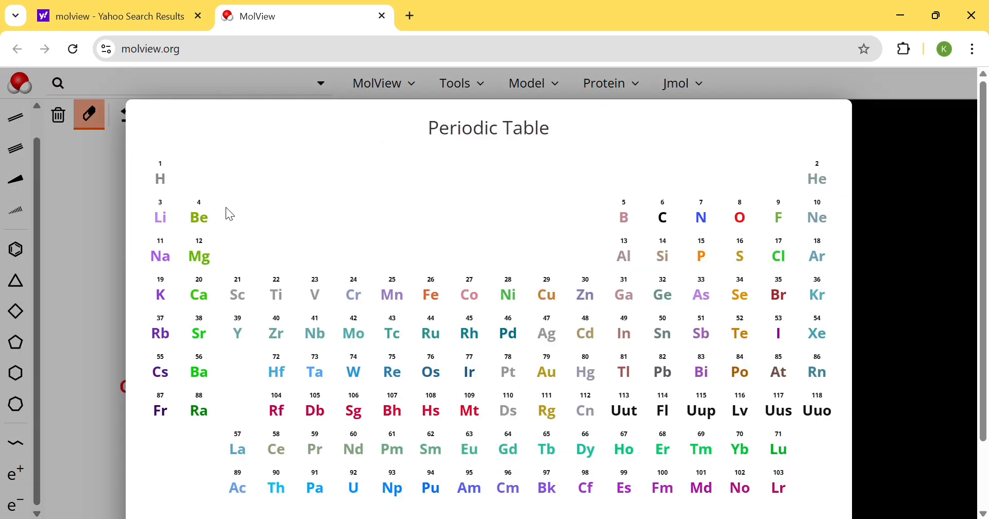
pyautogui.click(110, 186)
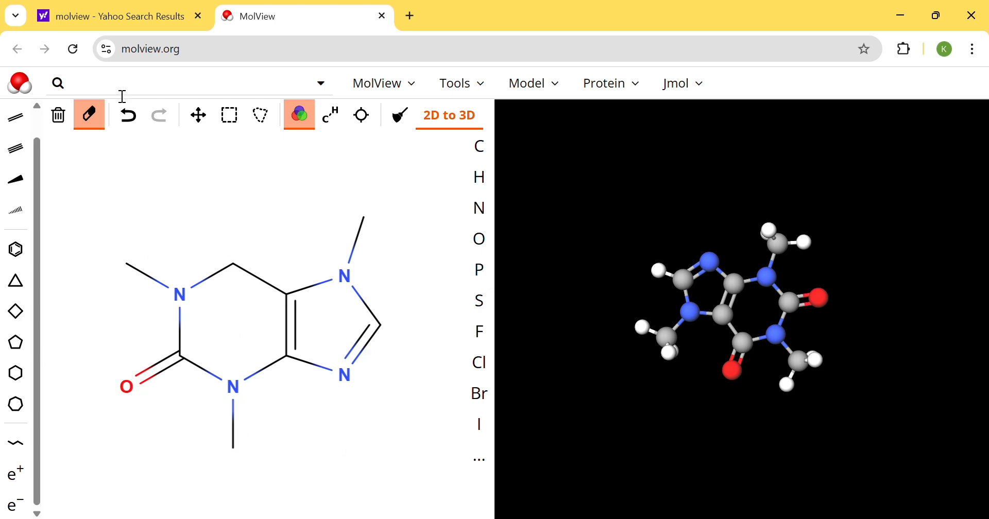
# Clear the sketch and place a sodium atom with a positive charge near the canvas's left edge.
pyautogui.click(62, 121)
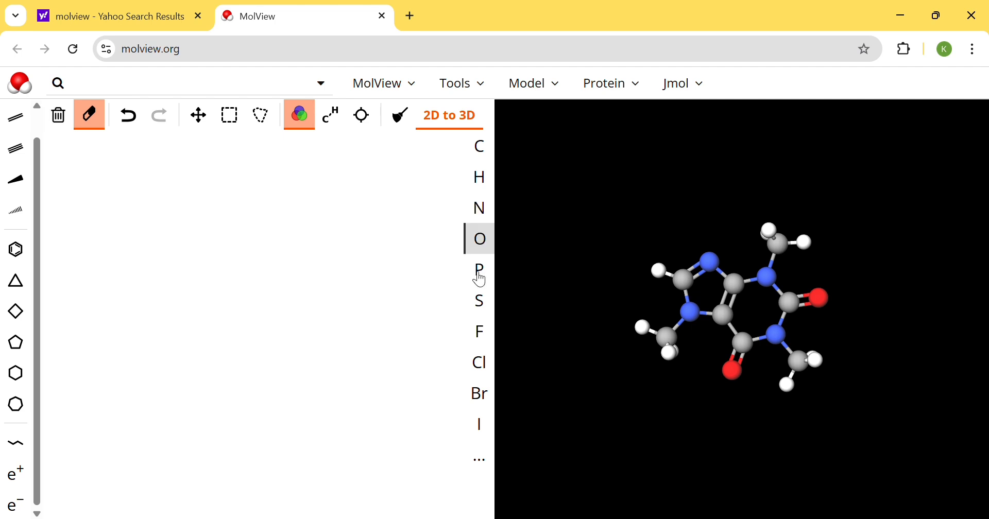
pyautogui.click(489, 458)
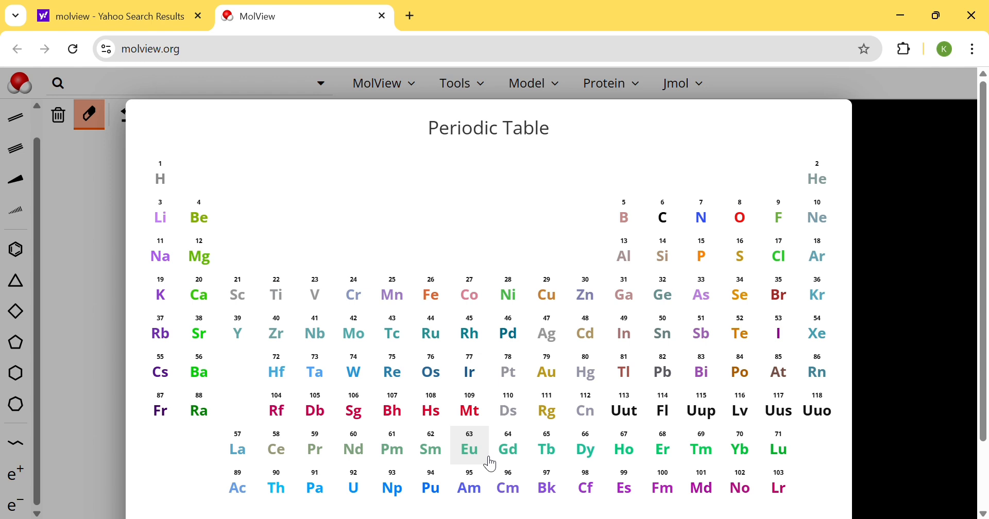
pyautogui.click(160, 262)
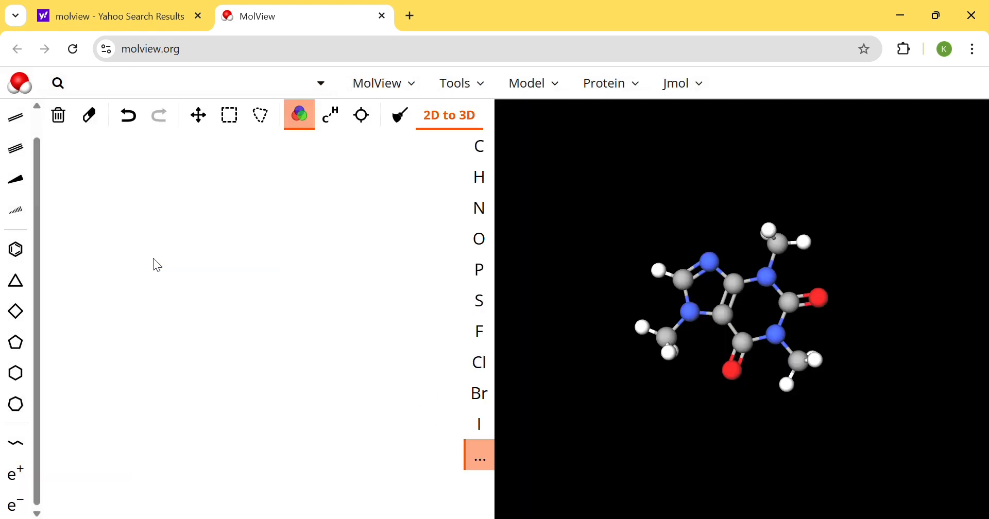
pyautogui.click(55, 264)
pyautogui.click(17, 473)
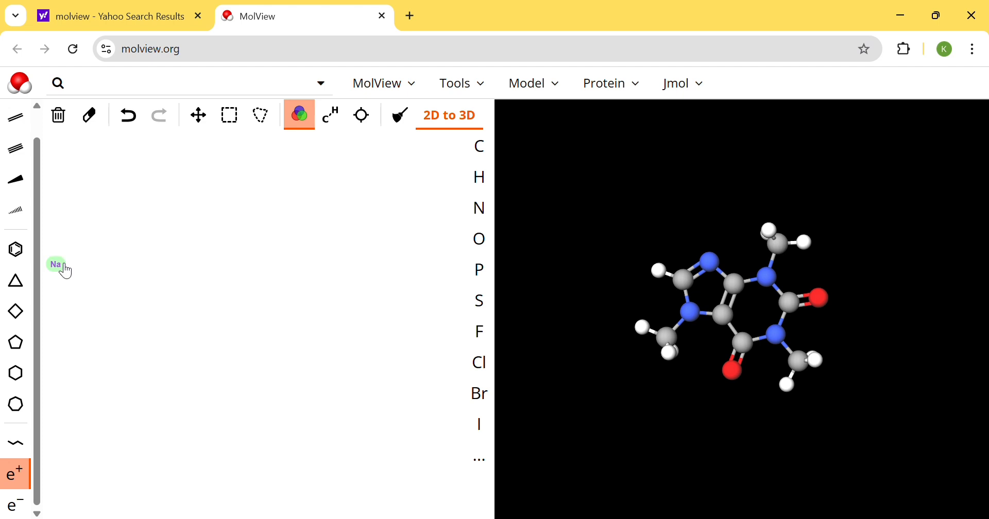
pyautogui.click(64, 265)
# Place a sulfur atom beside the sodium ion and attach an oxygen atom at its lower left with a single bond.
pyautogui.click(491, 308)
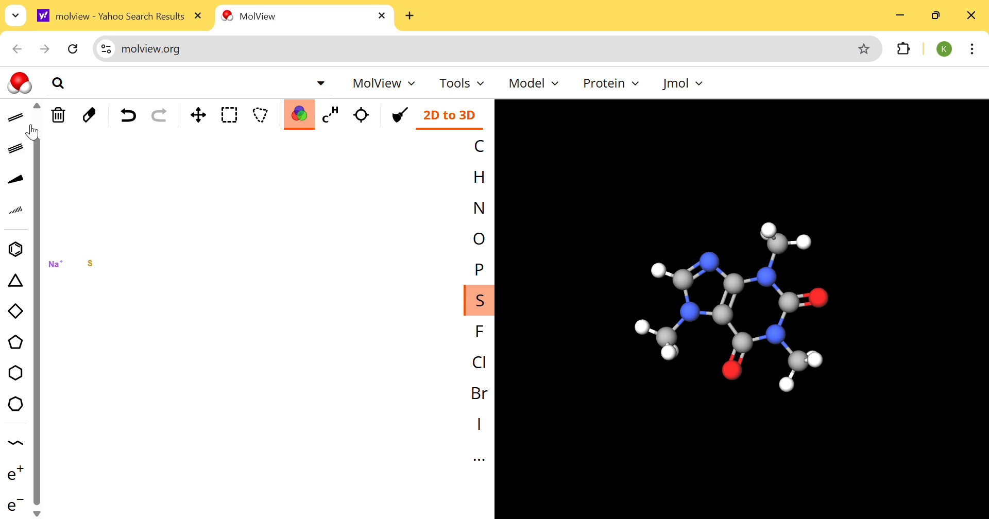
pyautogui.scroll(1, 24, 152)
pyautogui.click(15, 115)
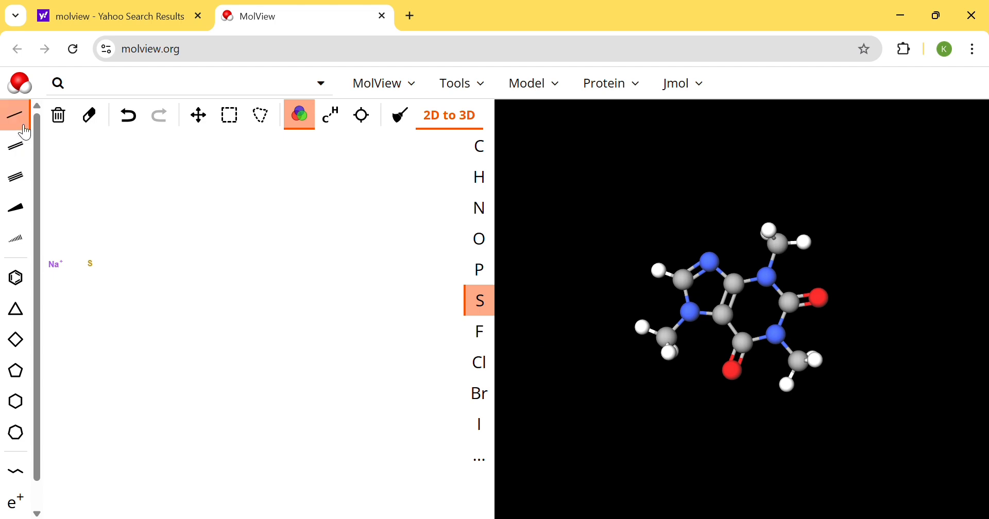
pyautogui.moveTo(90, 265); pyautogui.dragTo(75, 288)
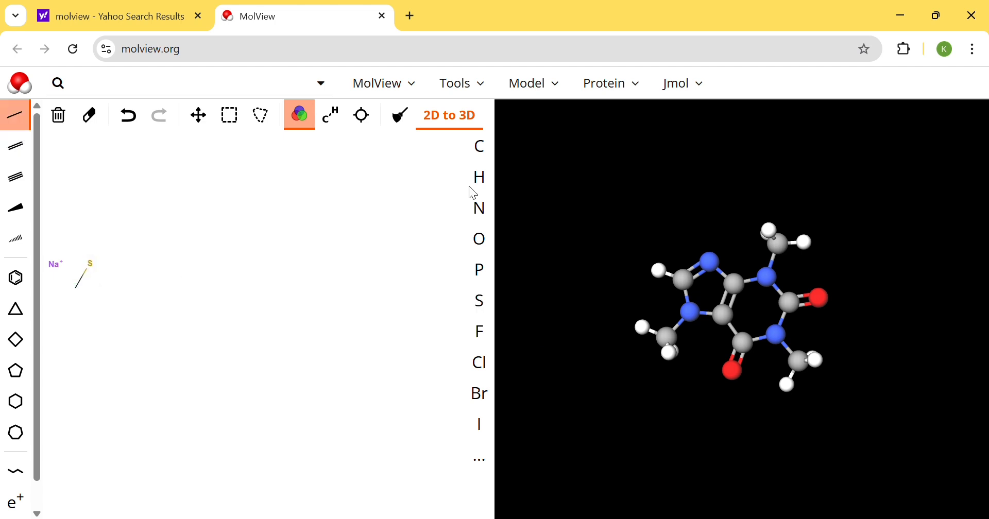
pyautogui.click(479, 238)
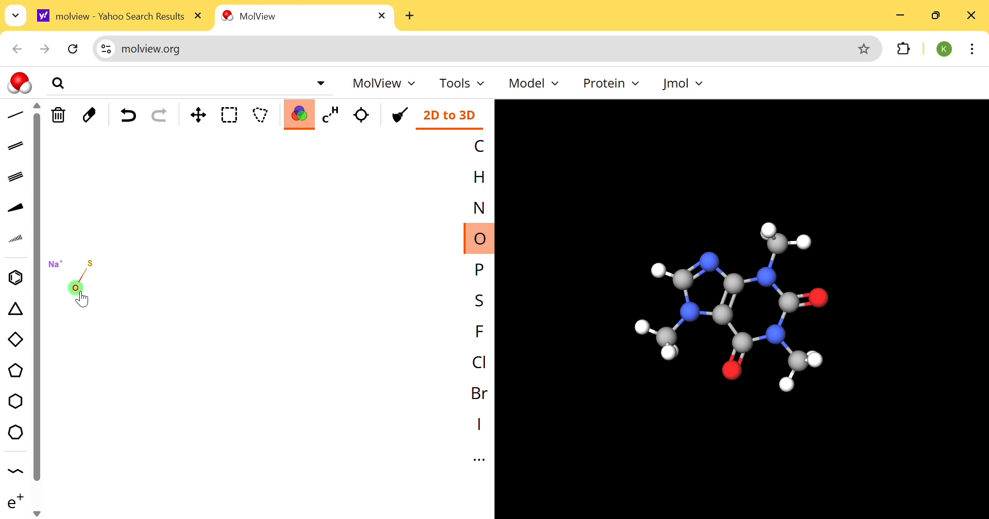
pyautogui.click(77, 288)
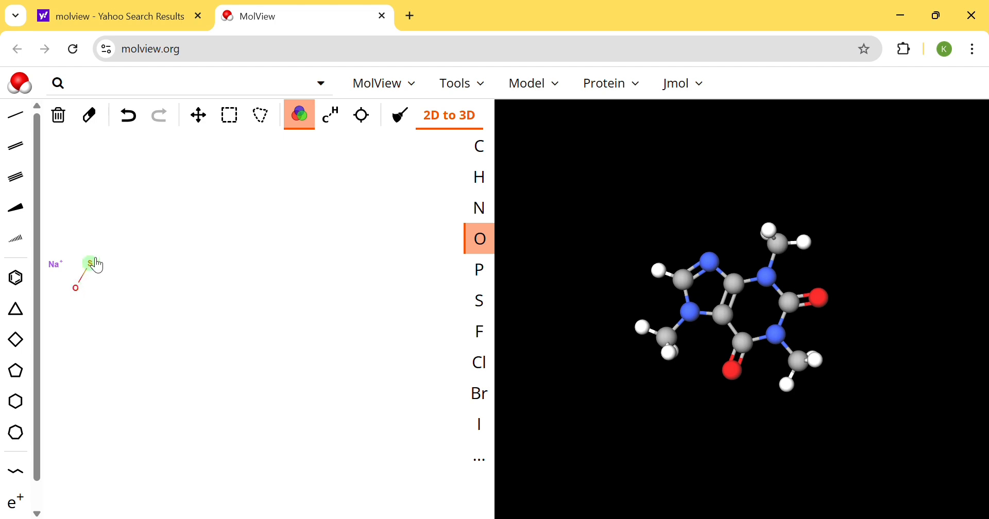
# Attach three more oxygen atoms to the sulfur so the four form an X, undoing the misplaced one.
pyautogui.click(91, 265)
pyautogui.click(90, 266)
pyautogui.moveTo(118, 290); pyautogui.dragTo(103, 266)
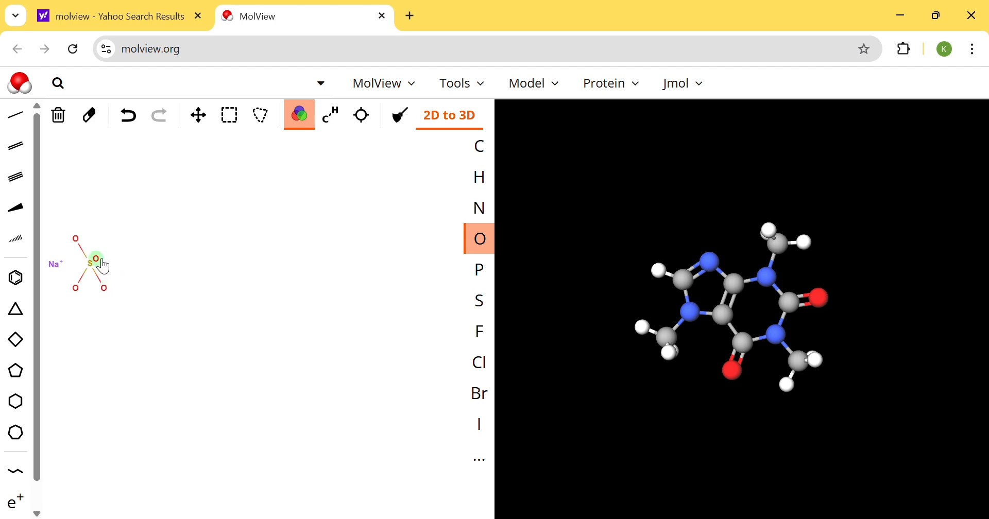
pyautogui.click(129, 116)
pyautogui.moveTo(89, 264); pyautogui.dragTo(115, 252)
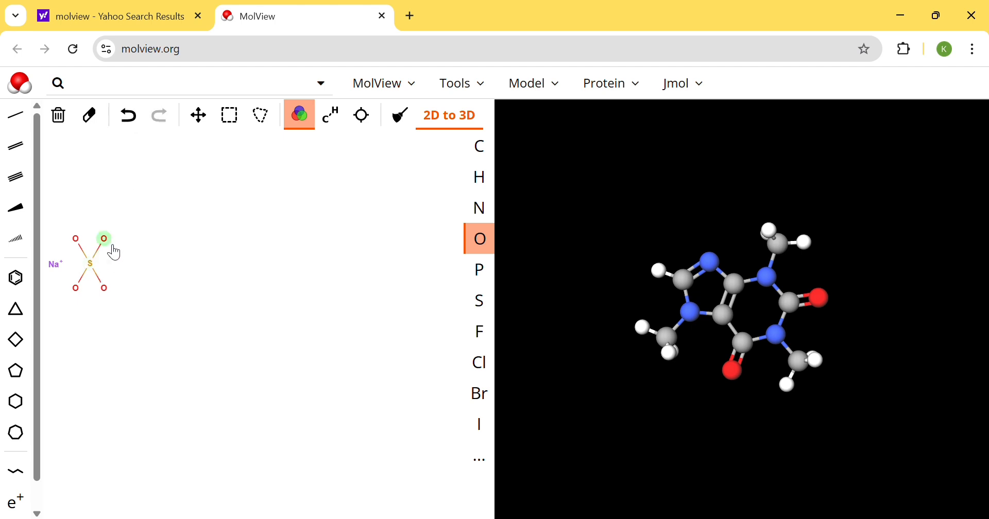
# Change the sulfur's bonds to the upper-left and lower-right oxygens to double bonds.
pyautogui.press('2')
pyautogui.click(90, 260)
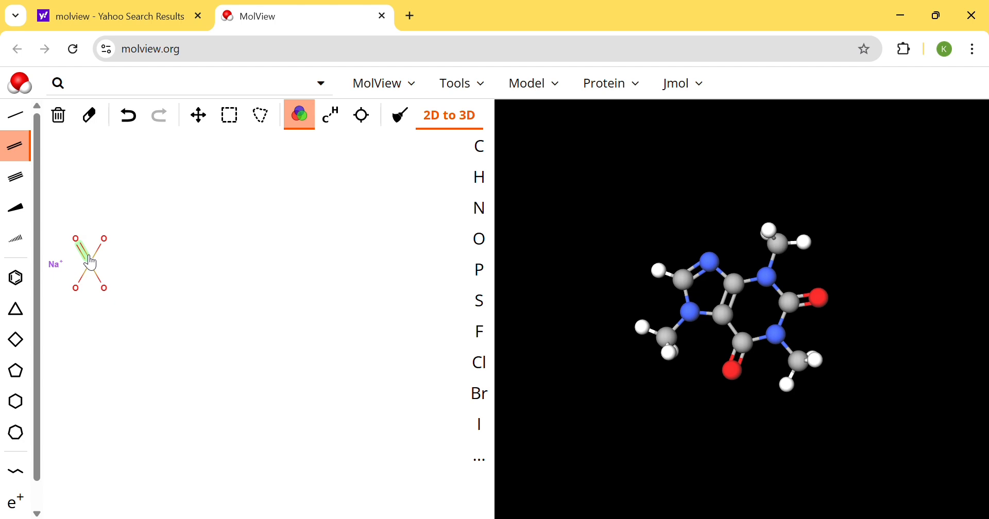
pyautogui.click(104, 283)
# Draw a zigzag chain of 12 carbons extending right from the sulfate's upper-right oxygen.
pyautogui.click(19, 479)
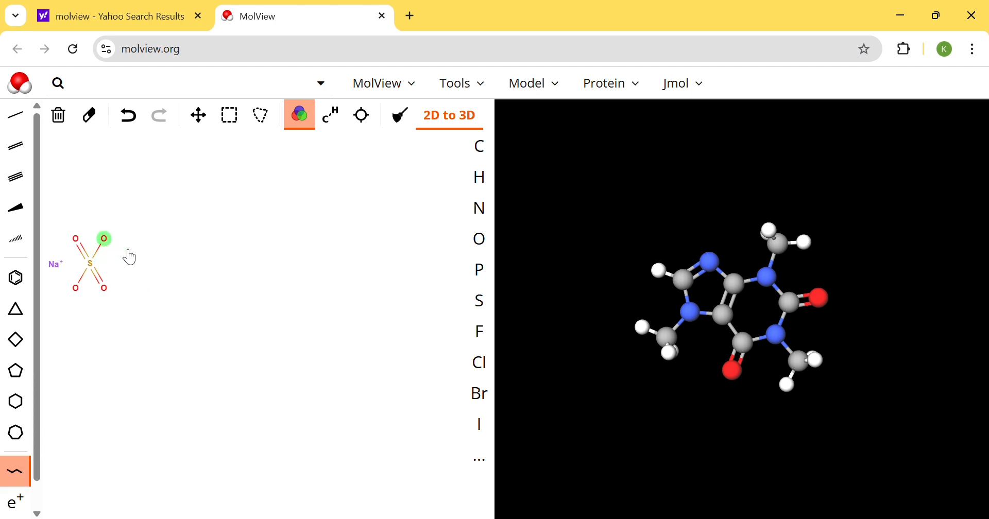
pyautogui.moveTo(128, 258); pyautogui.dragTo(406, 265)
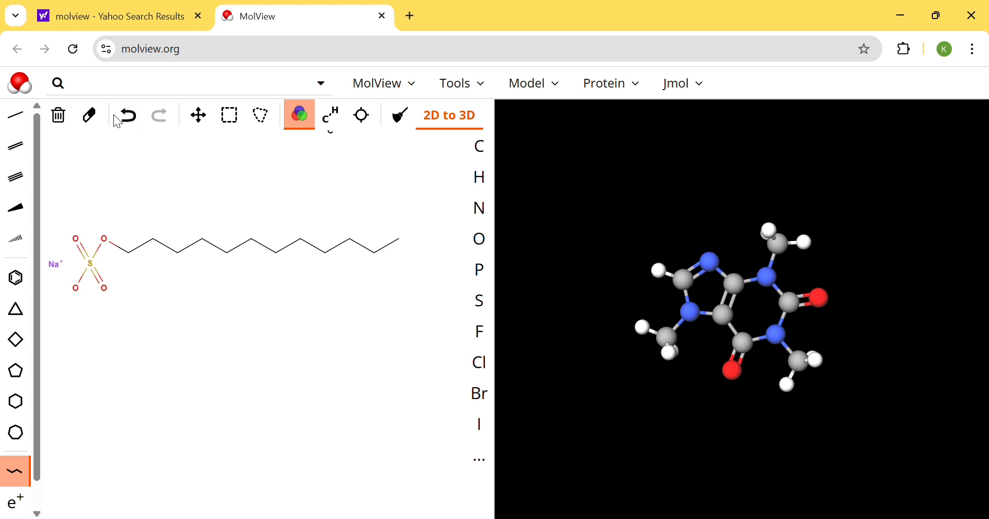
pyautogui.click(130, 118)
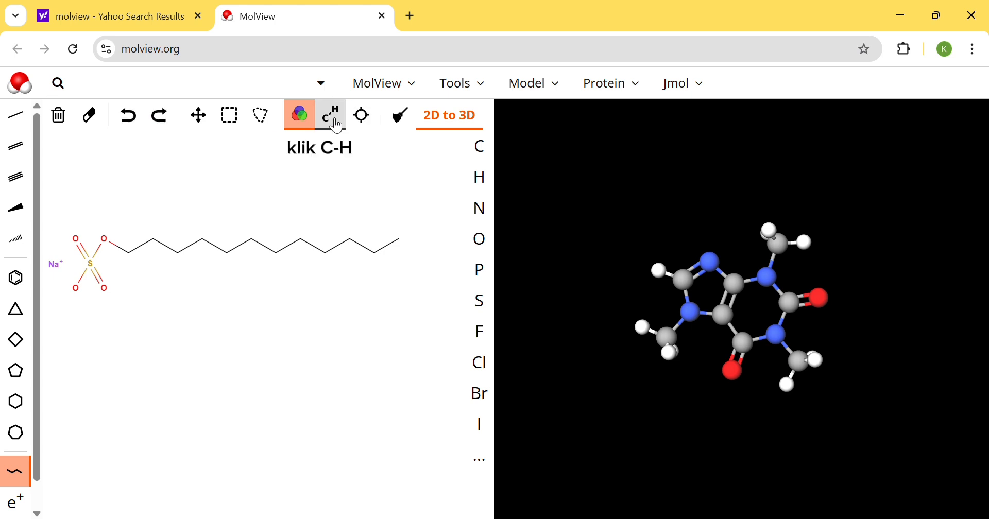
# Show the explicit carbon and hydrogen labels on the 2D structure and hide them again.
pyautogui.click(332, 117)
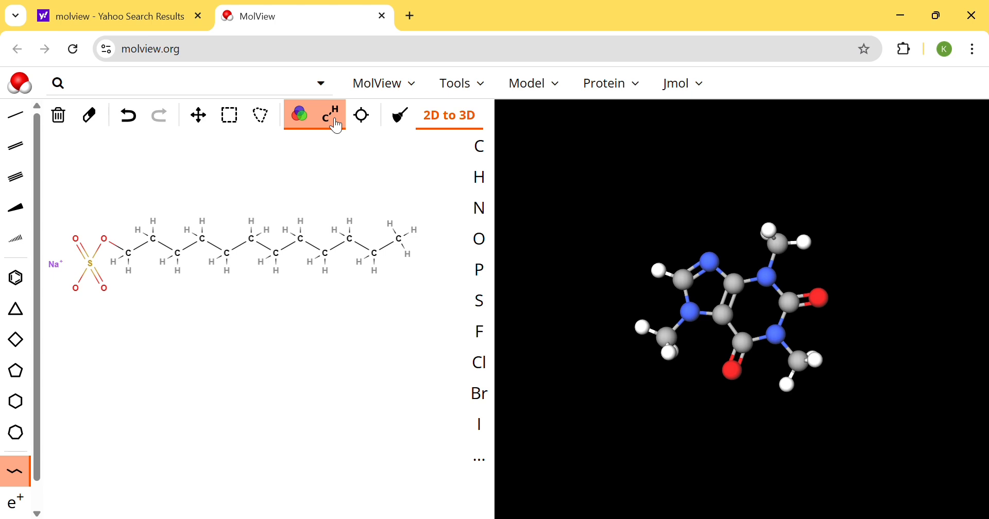
pyautogui.click(337, 127)
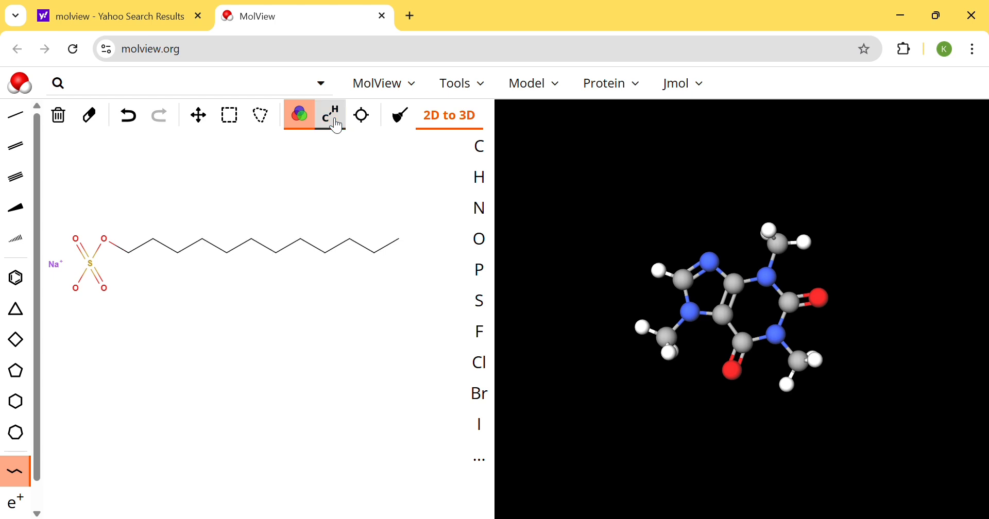
# Convert the 2D sketch to a 3D model and rotate the model slightly.
pyautogui.click(463, 129)
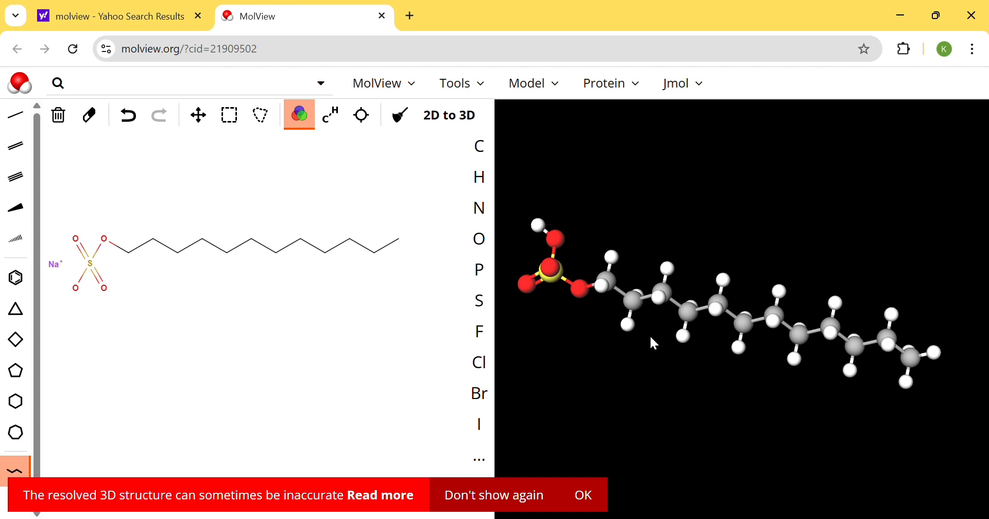
pyautogui.moveTo(651, 338); pyautogui.dragTo(707, 312)
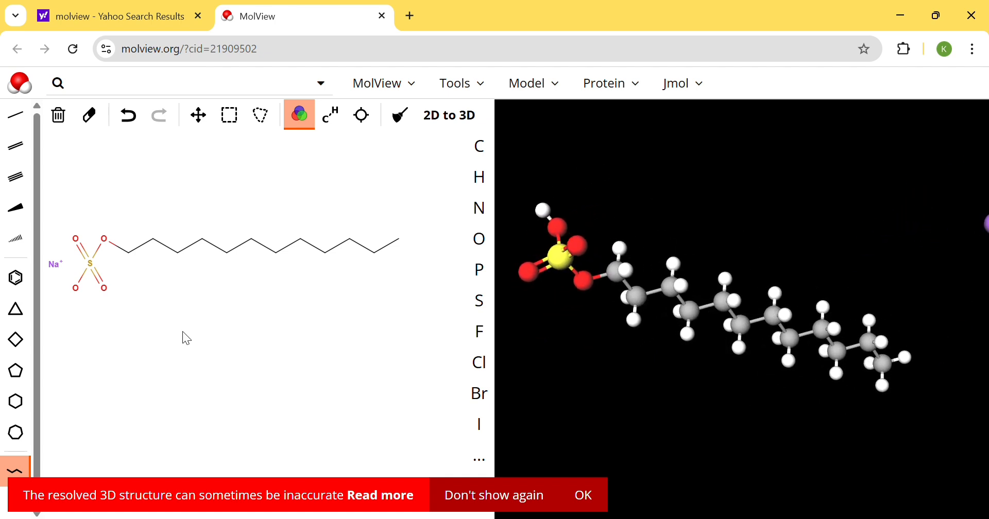
# Dismiss the 3D accuracy notice and give the sulfate's lower-left oxygen a negative charge.
pyautogui.scroll(-1, 18, 453)
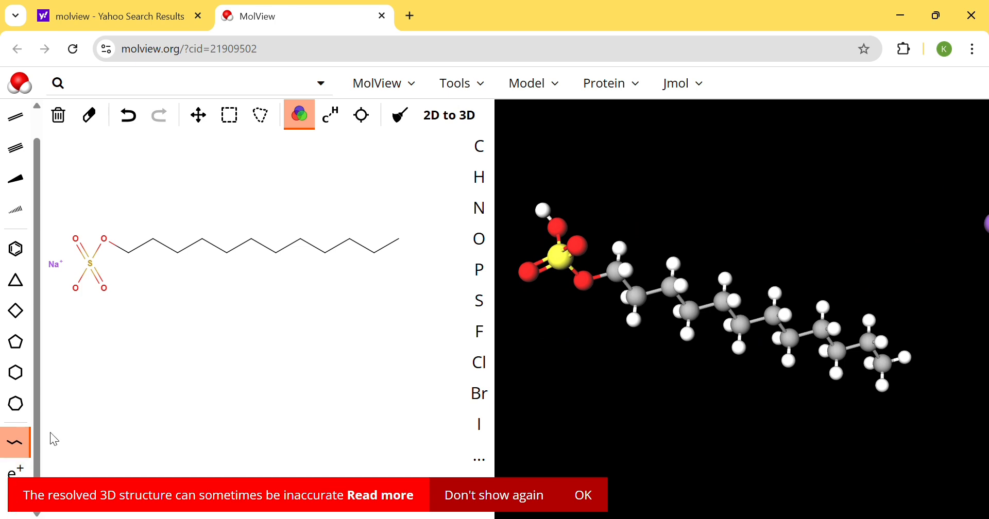
pyautogui.click(585, 498)
pyautogui.click(15, 504)
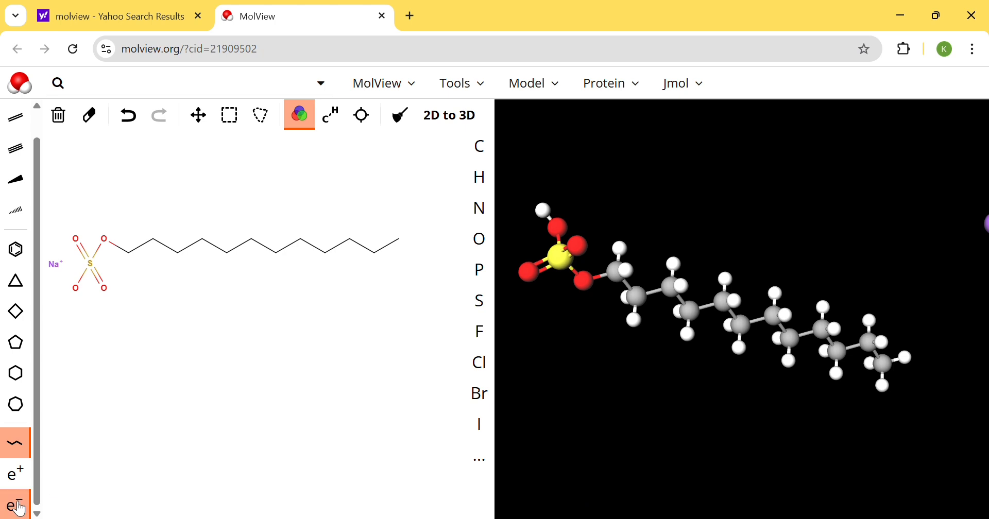
pyautogui.click(76, 287)
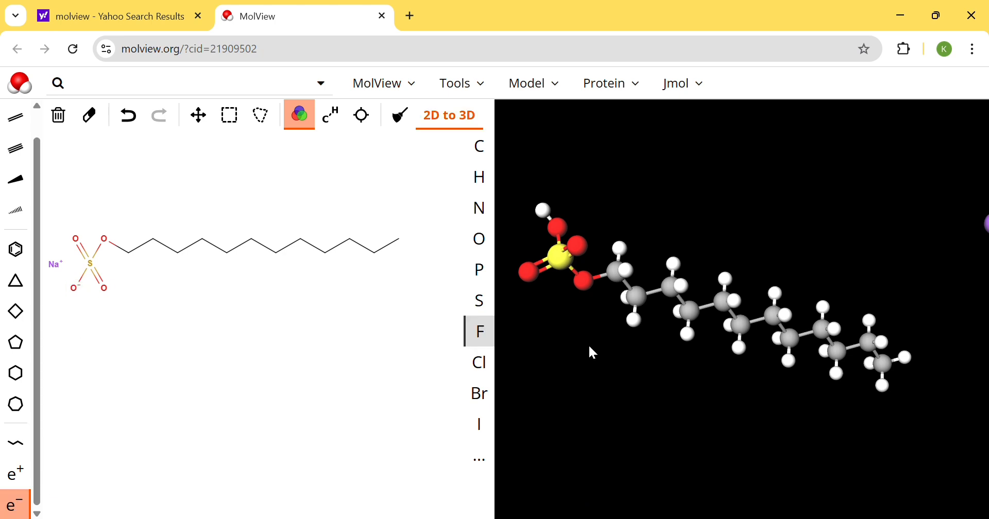
# Regenerate the 3D model from the charged structure and rotate it to inspect the chain and sodium ion.
pyautogui.click(452, 116)
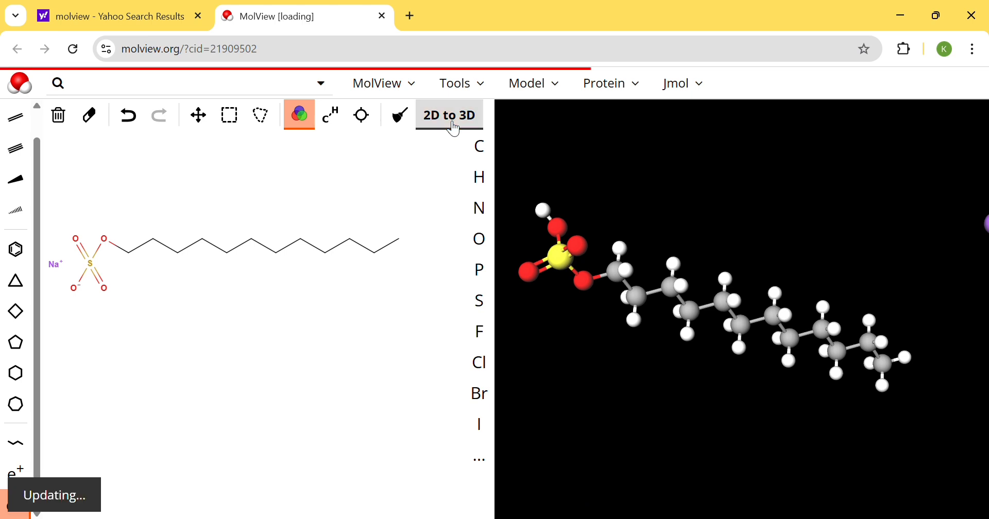
pyautogui.moveTo(807, 330); pyautogui.dragTo(641, 403)
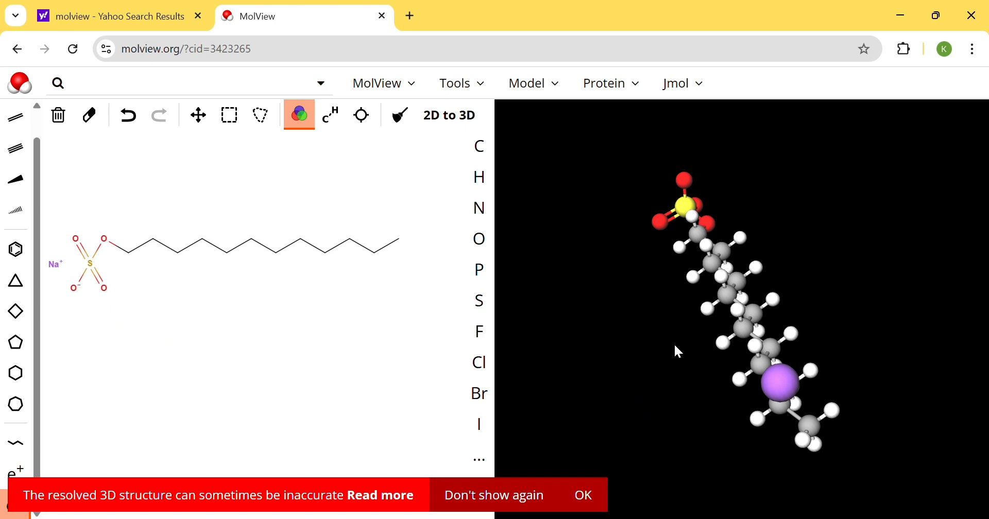
pyautogui.moveTo(734, 309); pyautogui.dragTo(741, 259)
pyautogui.moveTo(694, 307); pyautogui.dragTo(716, 297)
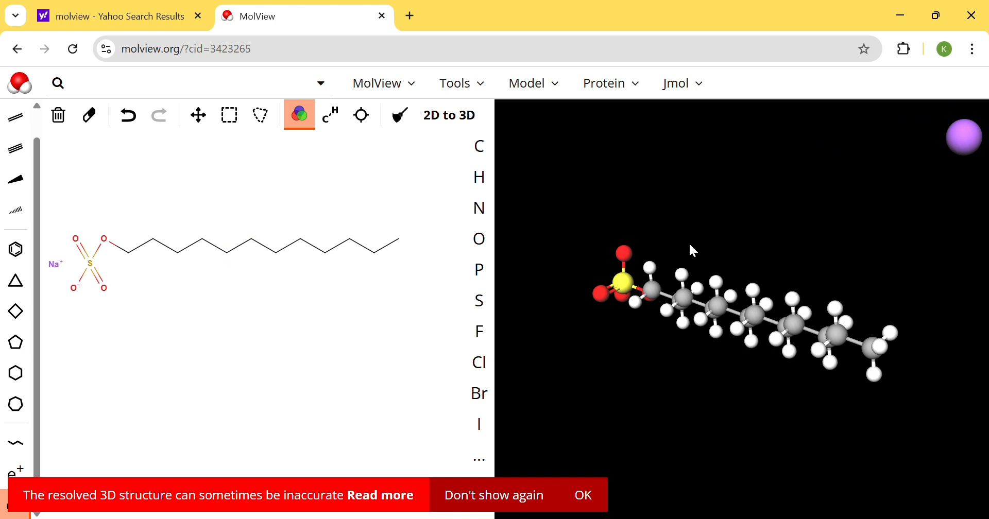
# Switch the layout to show the 2D sketch above the 3D model.
pyautogui.click(393, 83)
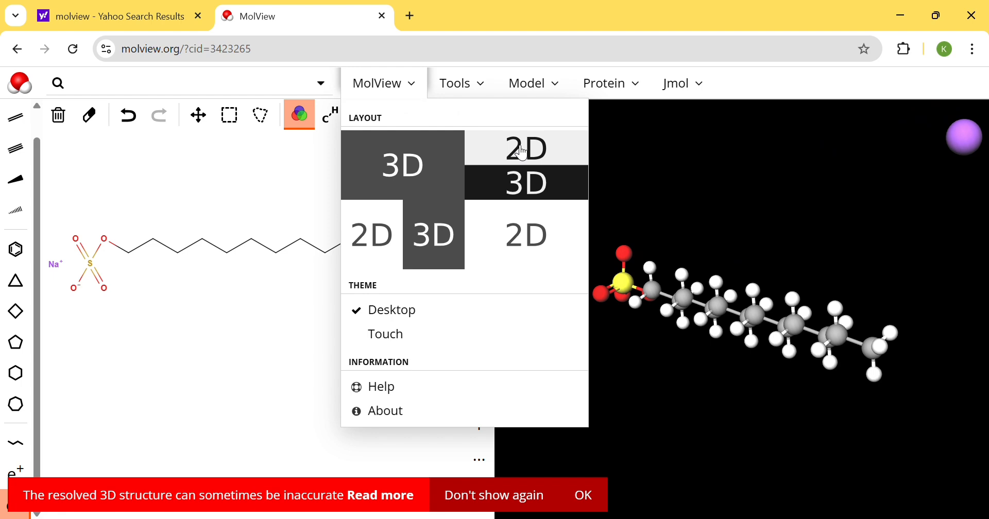
pyautogui.click(523, 153)
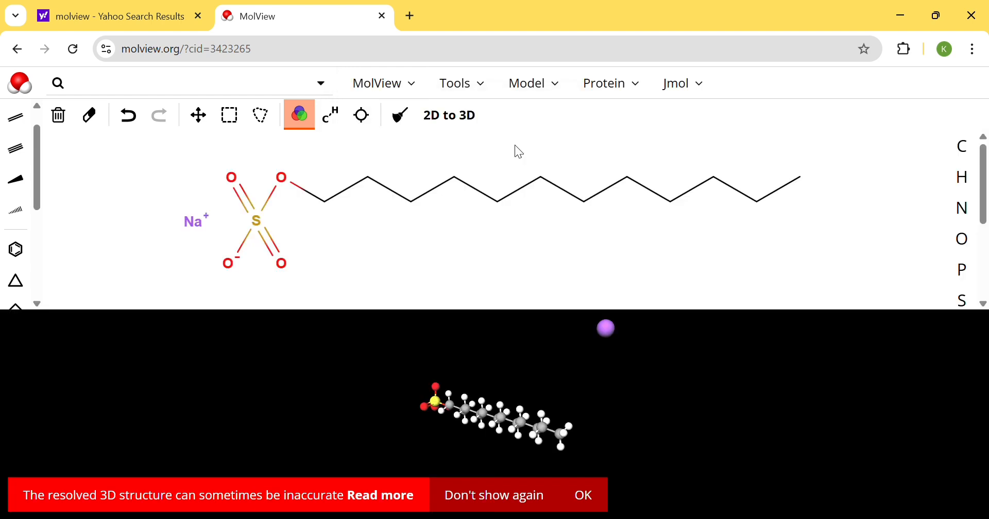
# Switch the layout to the 2D sketch and 3D model side by side, followed by the 2D sketch alone.
pyautogui.click(381, 86)
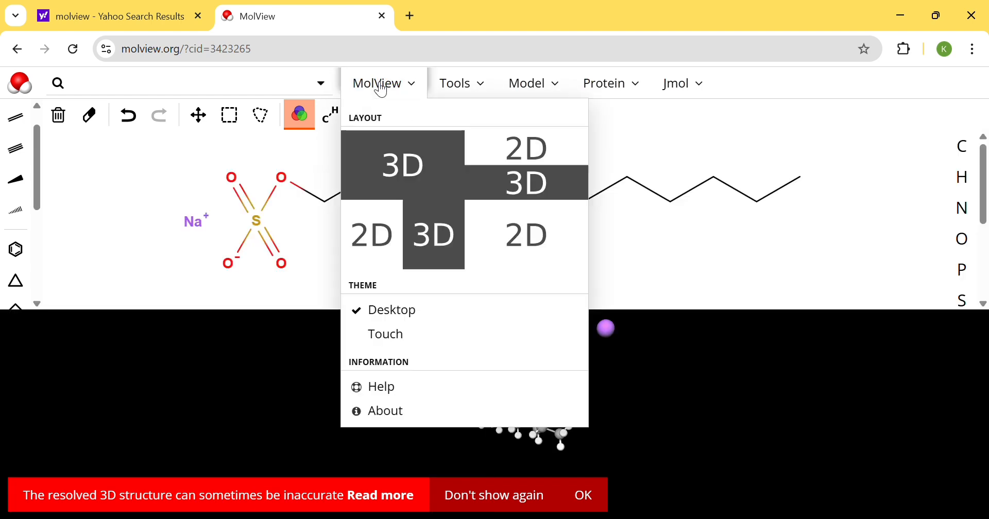
pyautogui.click(397, 242)
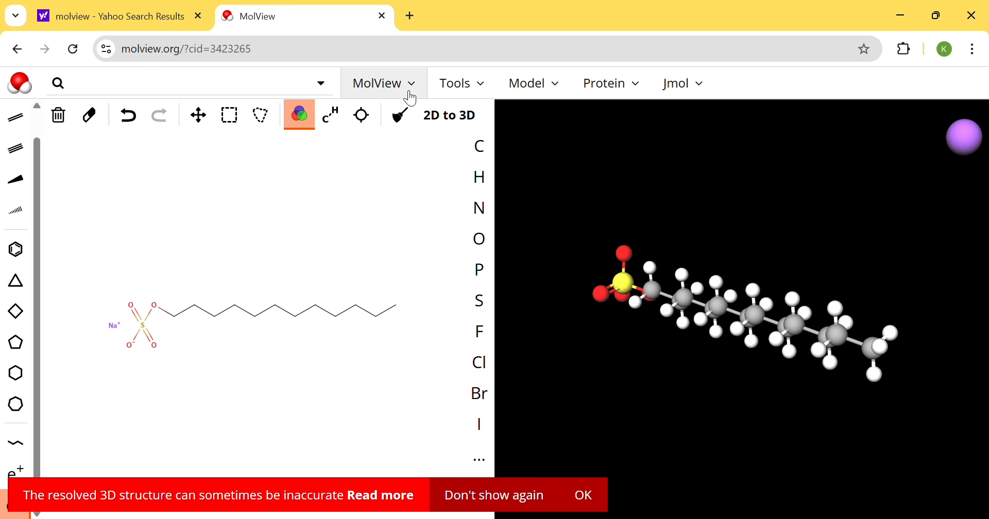
pyautogui.click(404, 89)
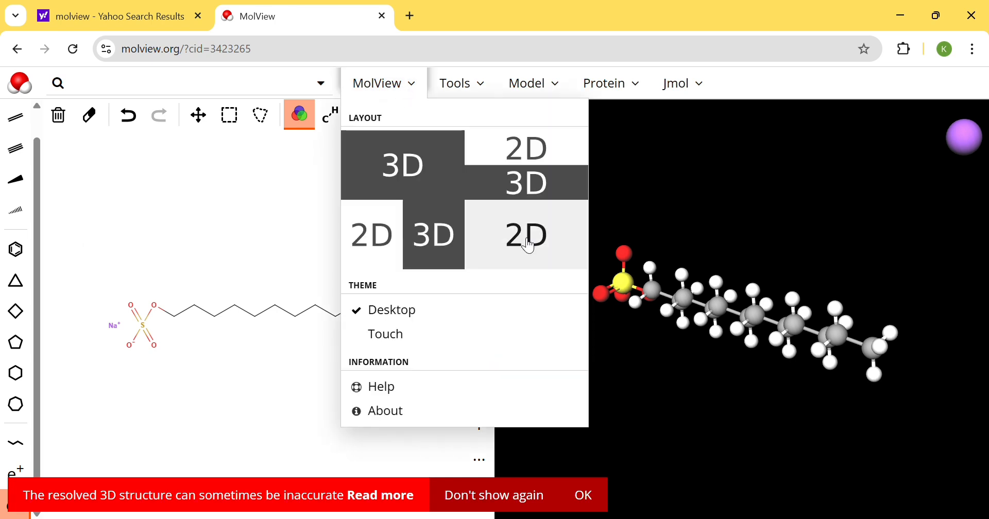
pyautogui.click(523, 238)
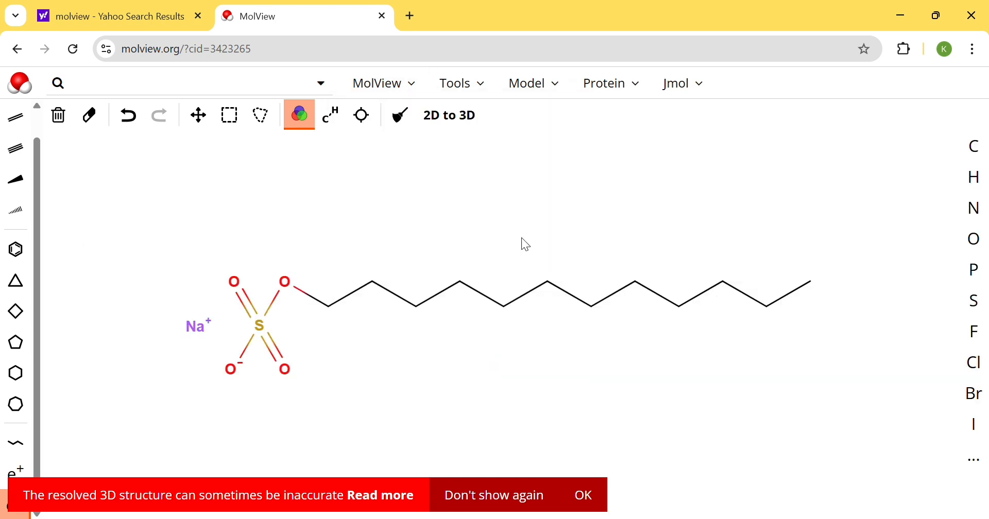
# View the 3D model alone and return to the layout with the 2D sketch beside the 3D model.
pyautogui.click(403, 84)
pyautogui.click(393, 168)
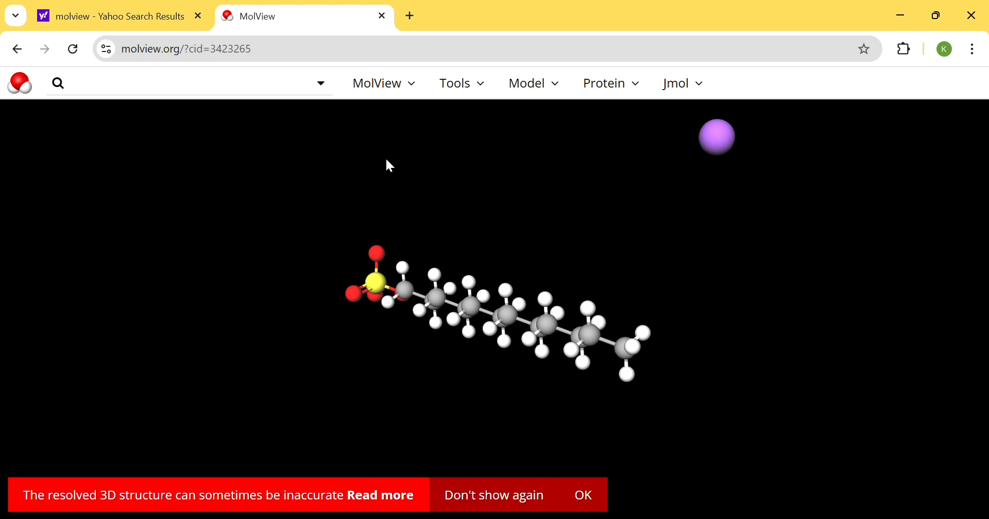
pyautogui.click(404, 83)
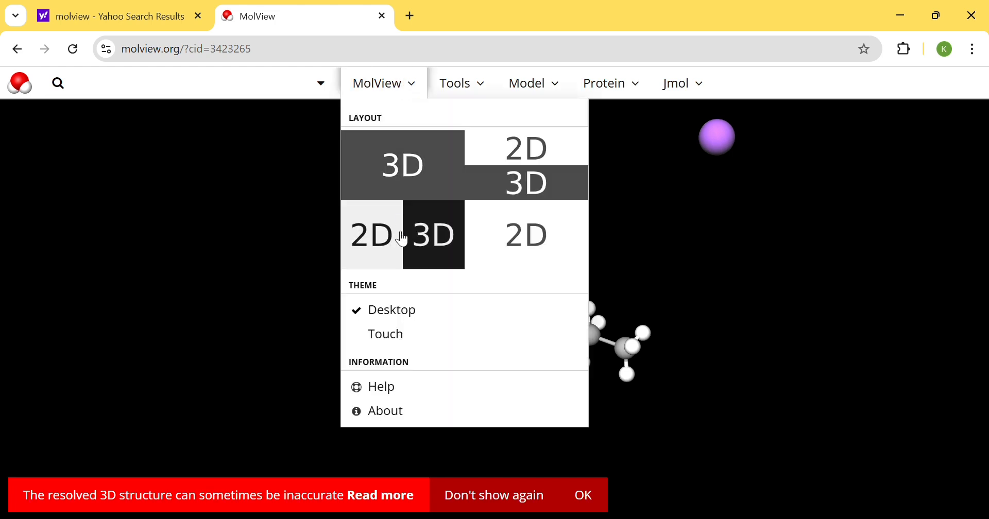
pyautogui.click(403, 239)
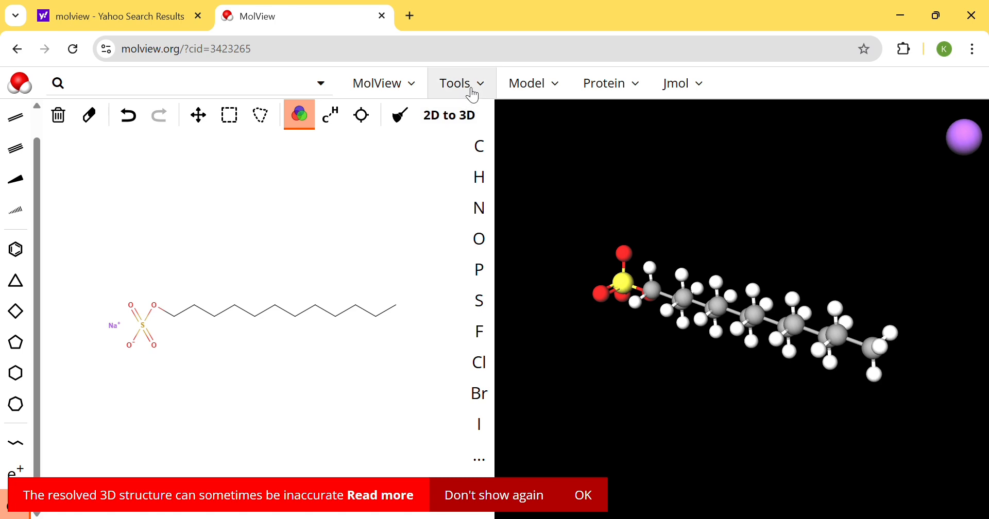
# Open the molecule's information card and review its formula, percent composition and chemical identifiers.
pyautogui.click(472, 93)
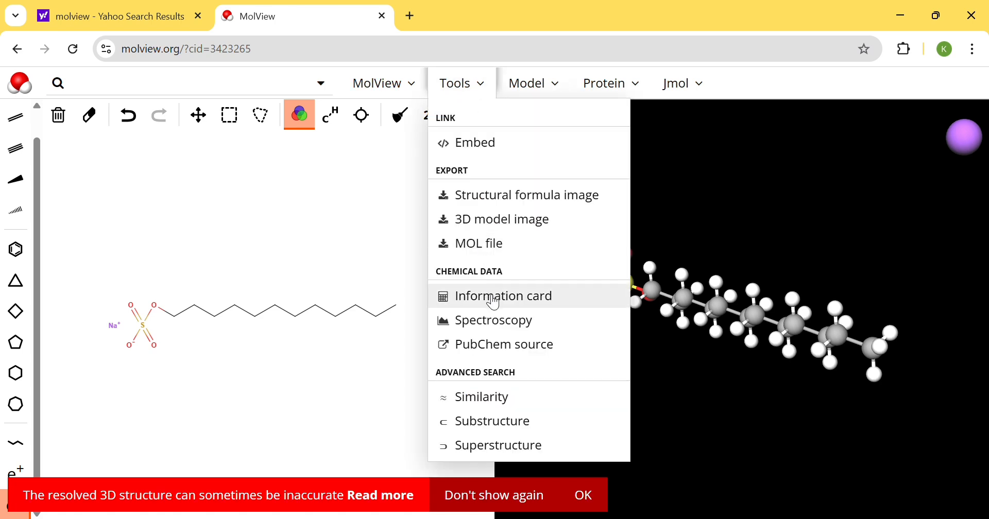
pyautogui.click(495, 299)
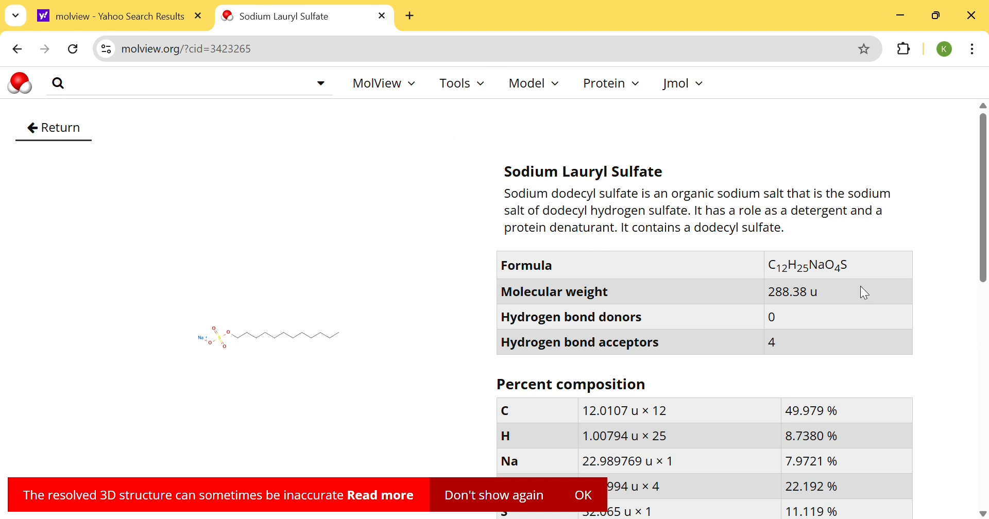
pyautogui.scroll(-2, 730, 328)
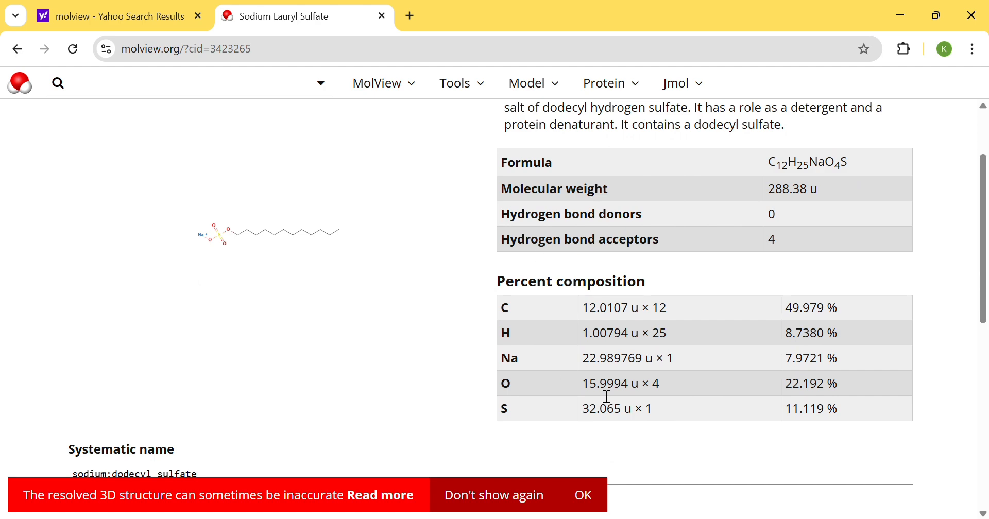
pyautogui.scroll(-5, 607, 397)
pyautogui.scroll(-4, 600, 392)
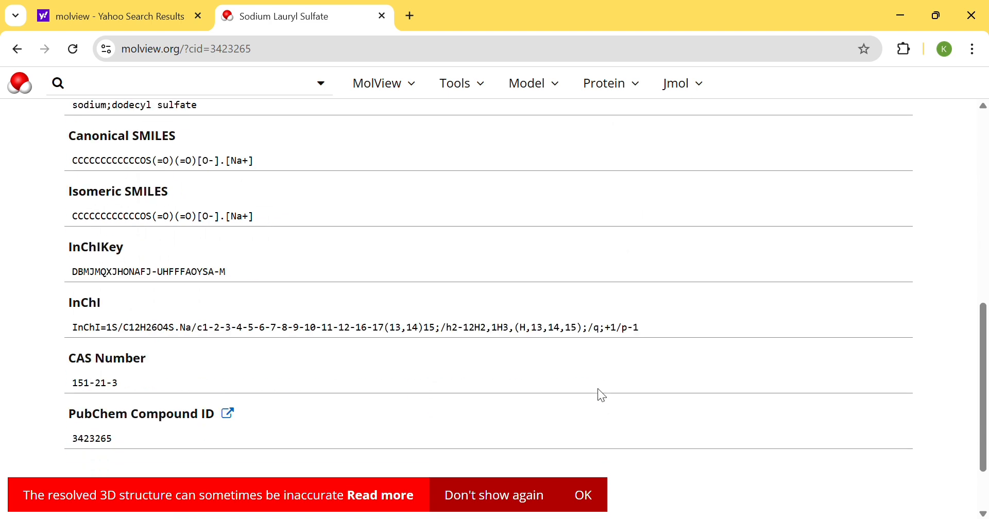
# Open the spectroscopy view to check for available spectra of the molecule.
pyautogui.click(470, 91)
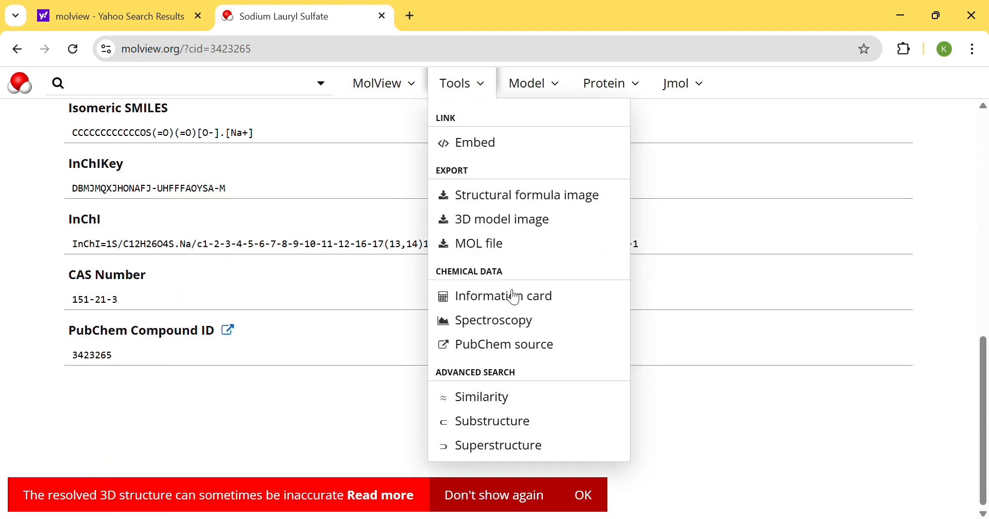
pyautogui.click(515, 322)
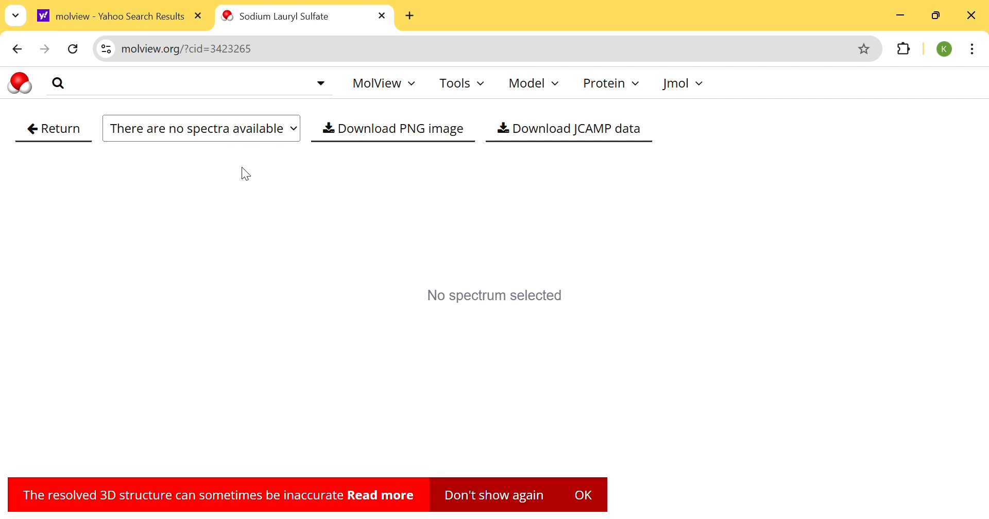
pyautogui.click(538, 90)
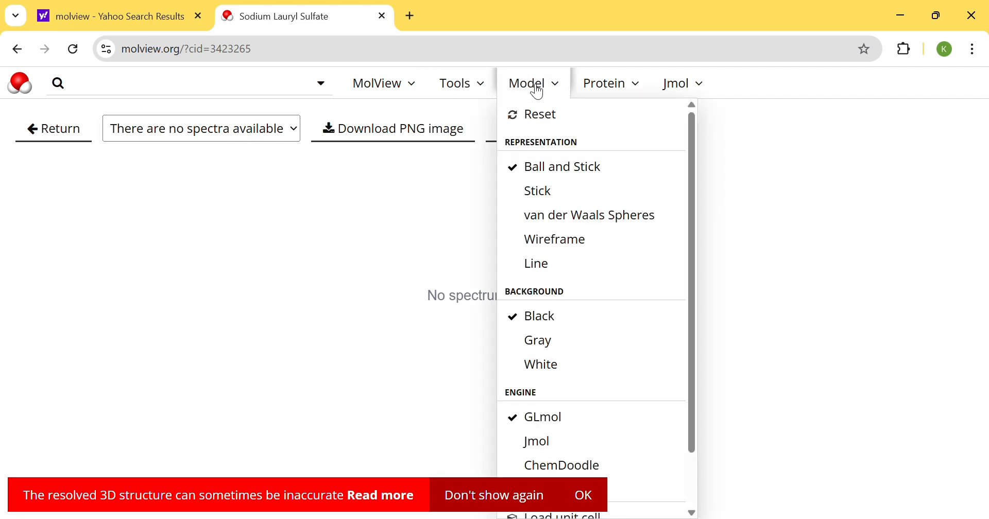
# Open the molecule's PubChem source page and review the structure, chemical safety, molecular formula and synonyms in the compound summary.
pyautogui.click(494, 89)
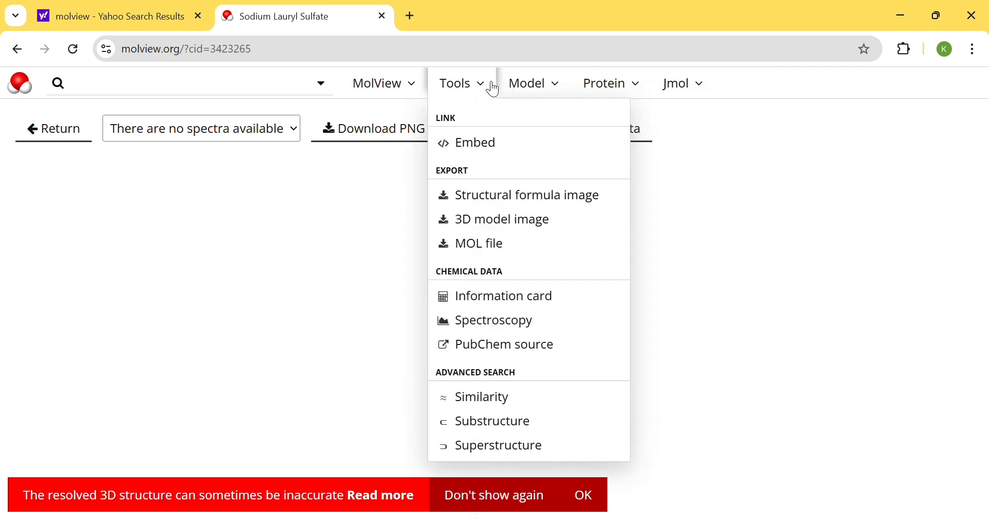
pyautogui.click(497, 345)
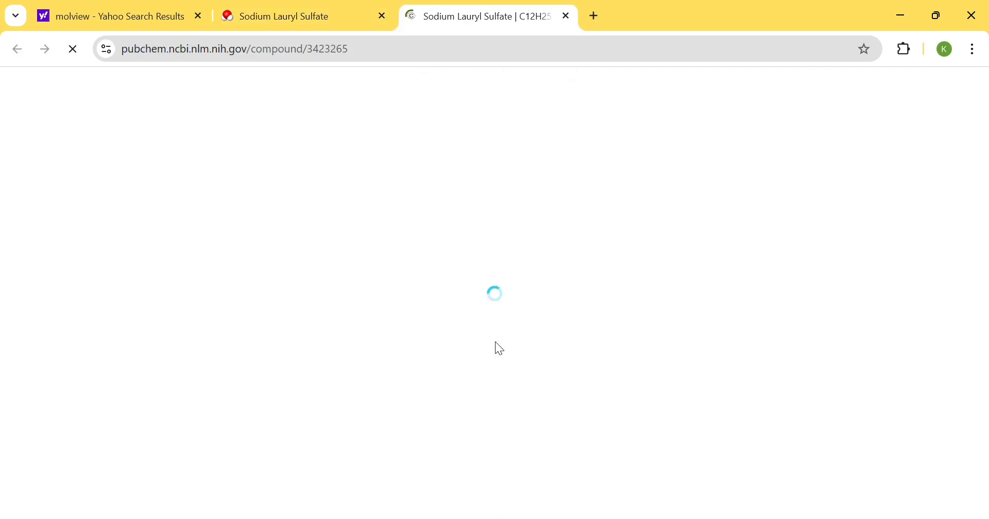
pyautogui.scroll(-3, 498, 349)
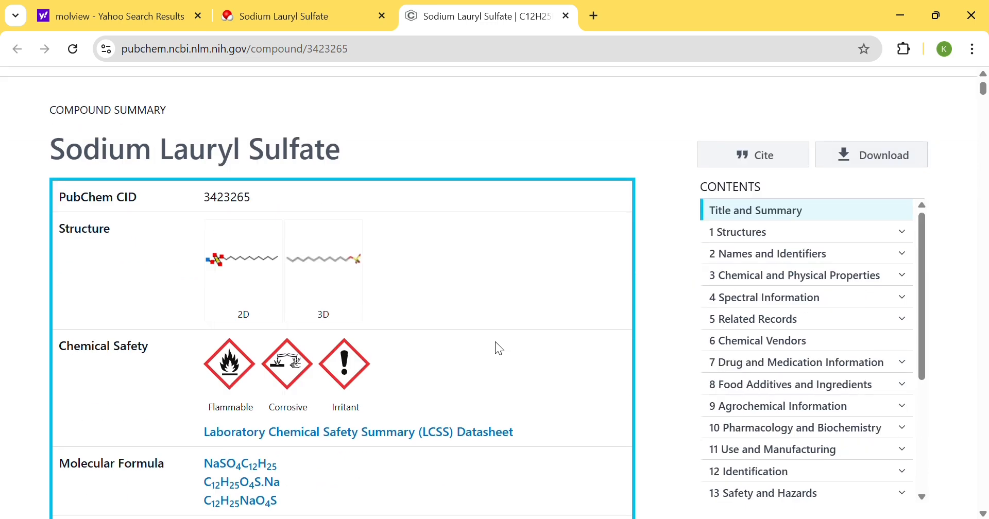
pyautogui.scroll(-2, 497, 343)
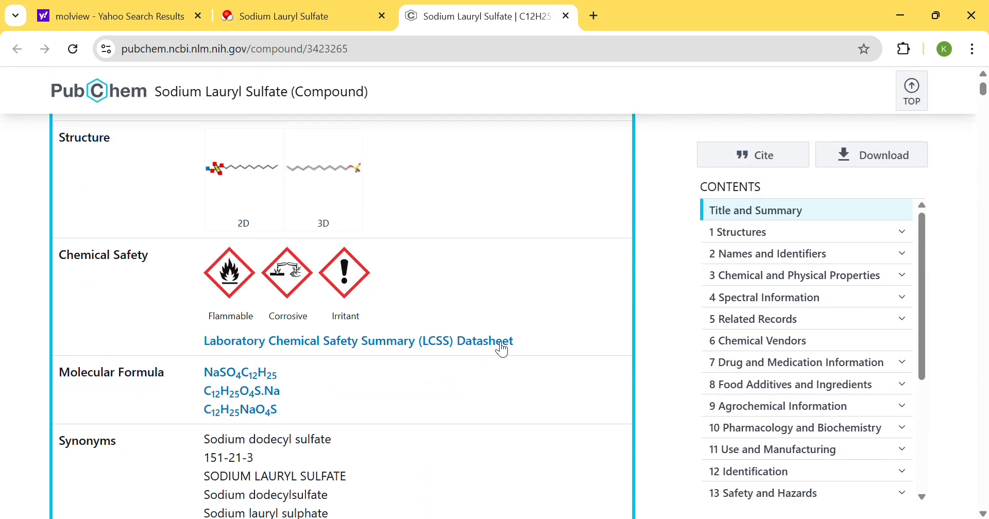
pyautogui.scroll(-2, 499, 349)
pyautogui.scroll(2, 499, 349)
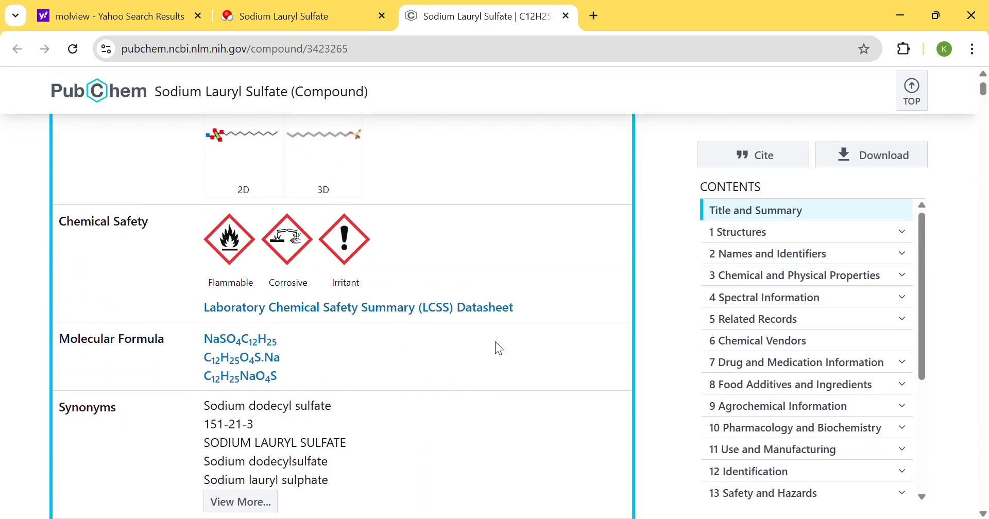
pyautogui.scroll(-4, 499, 349)
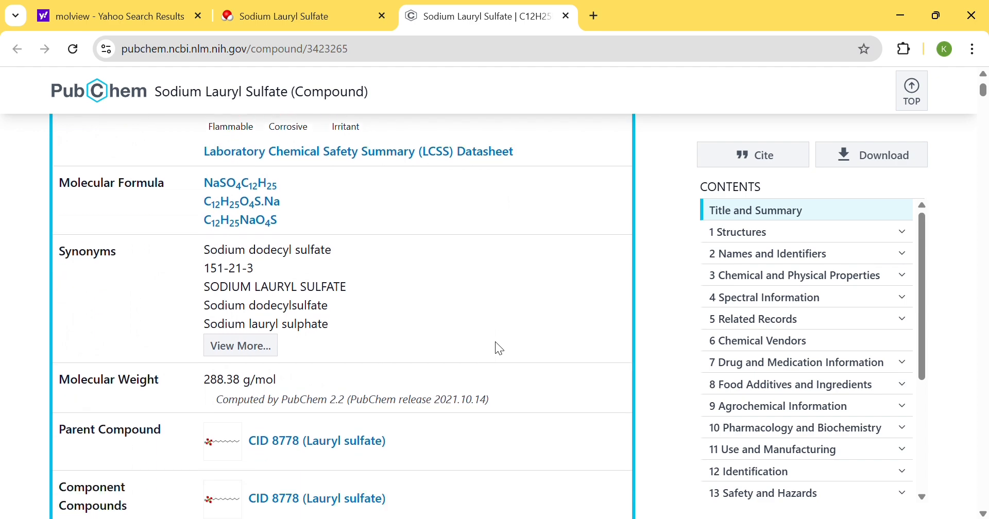
pyautogui.scroll(5, 499, 348)
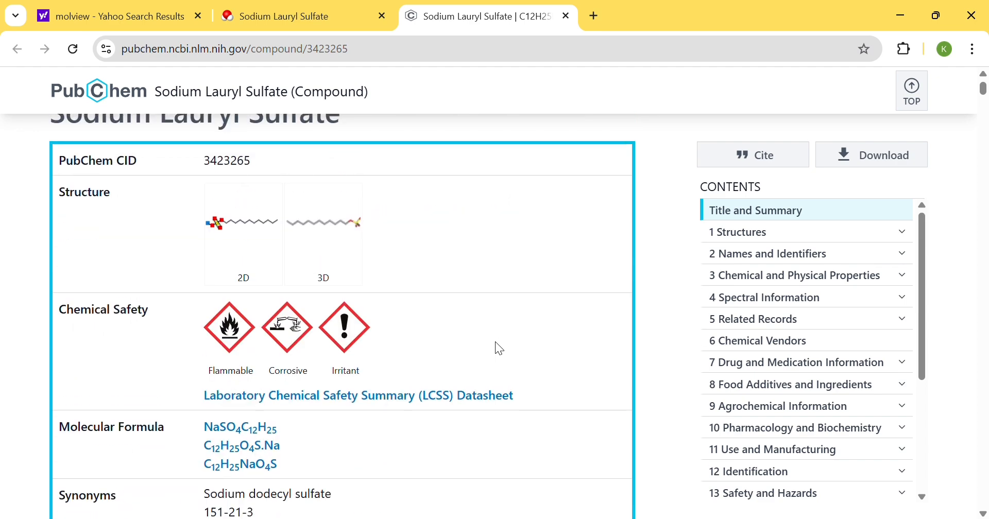
pyautogui.scroll(1, 495, 342)
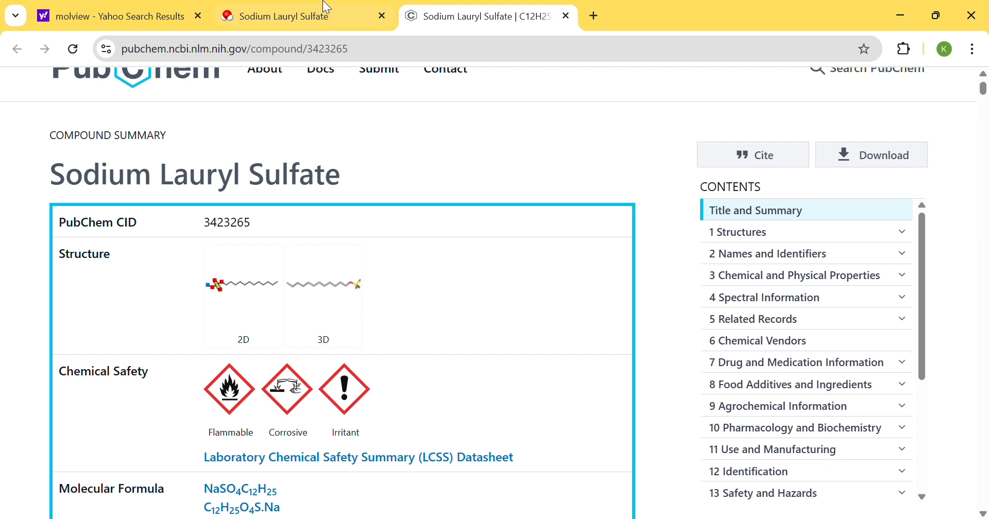
# Return to MolView, run a similarity search on the molecule and browse the similar compounds.
pyautogui.click(326, 10)
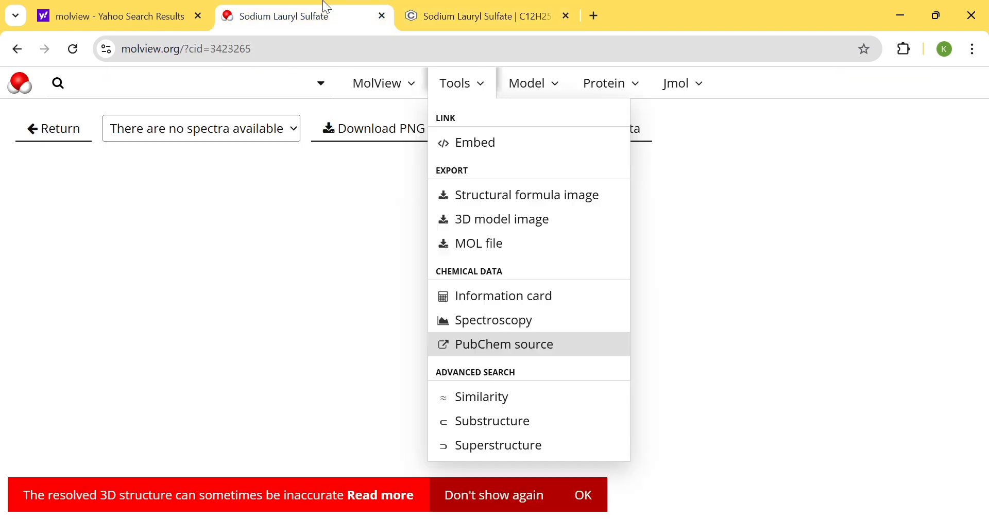
pyautogui.click(462, 85)
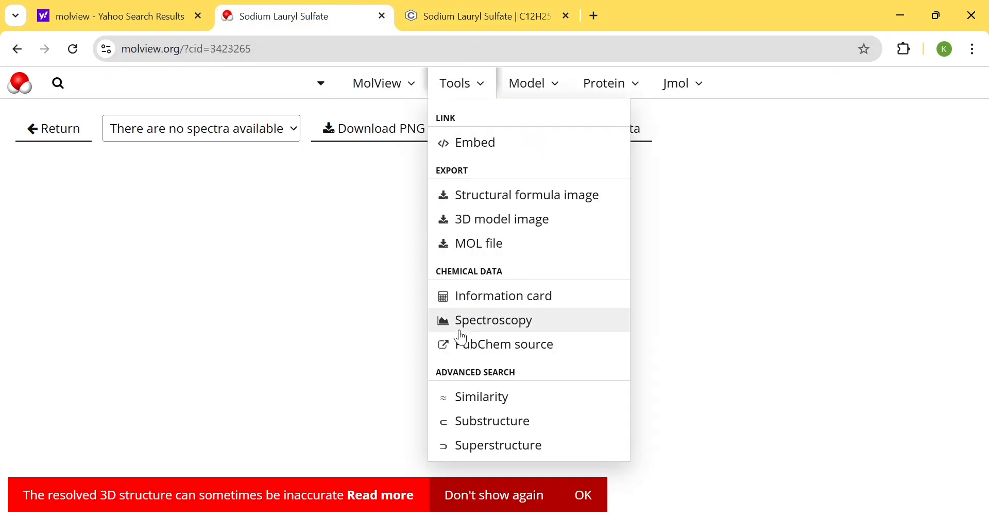
pyautogui.click(460, 404)
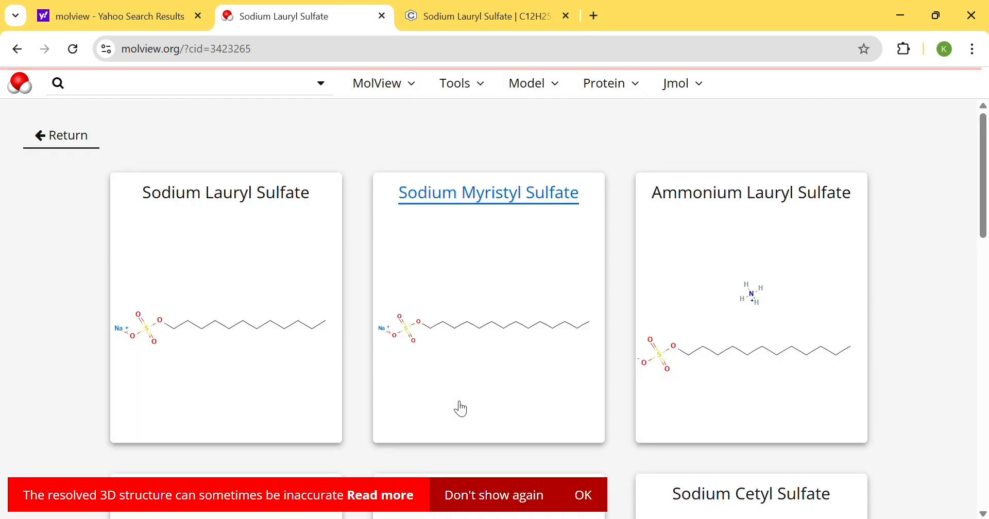
pyautogui.scroll(-15, 586, 323)
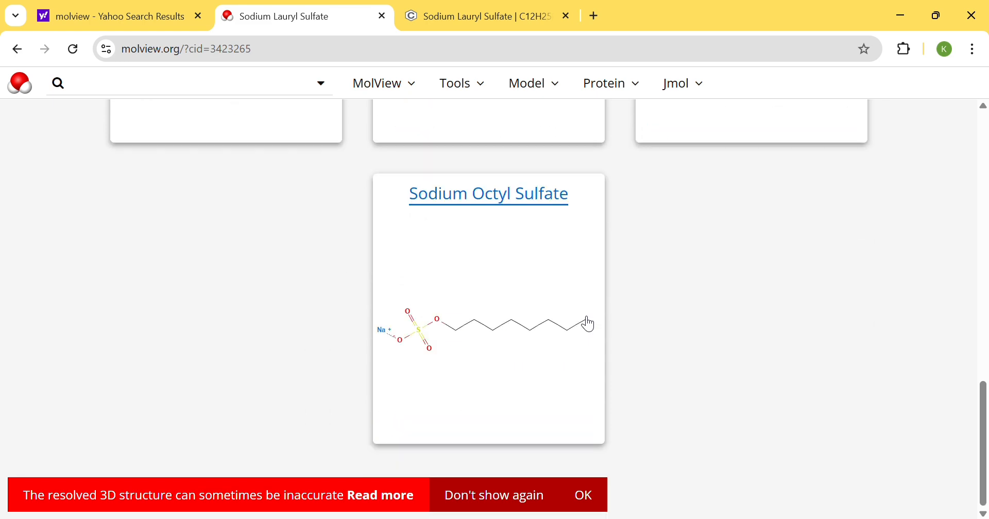
pyautogui.scroll(5, 588, 323)
pyautogui.scroll(10, 589, 323)
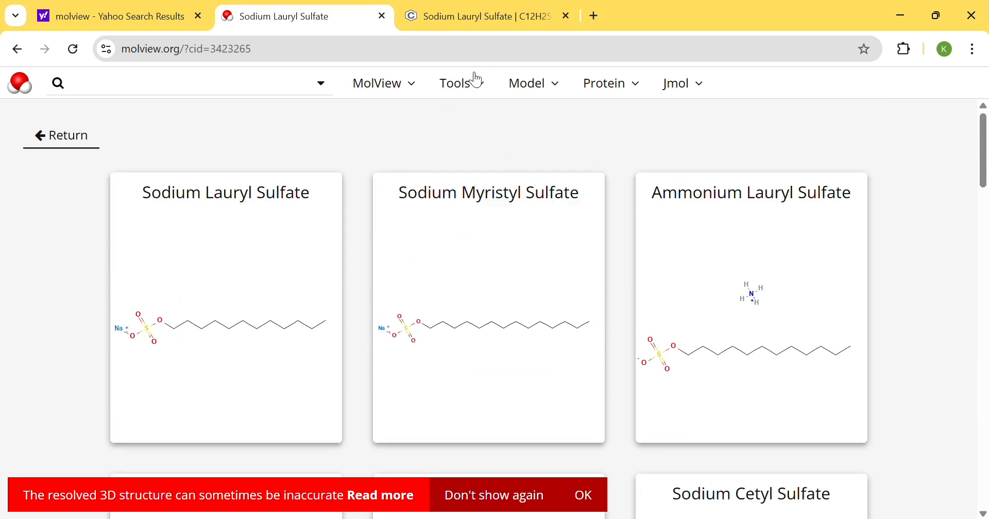
# Run a substructure search on the molecule and browse the matching compounds.
pyautogui.click(476, 92)
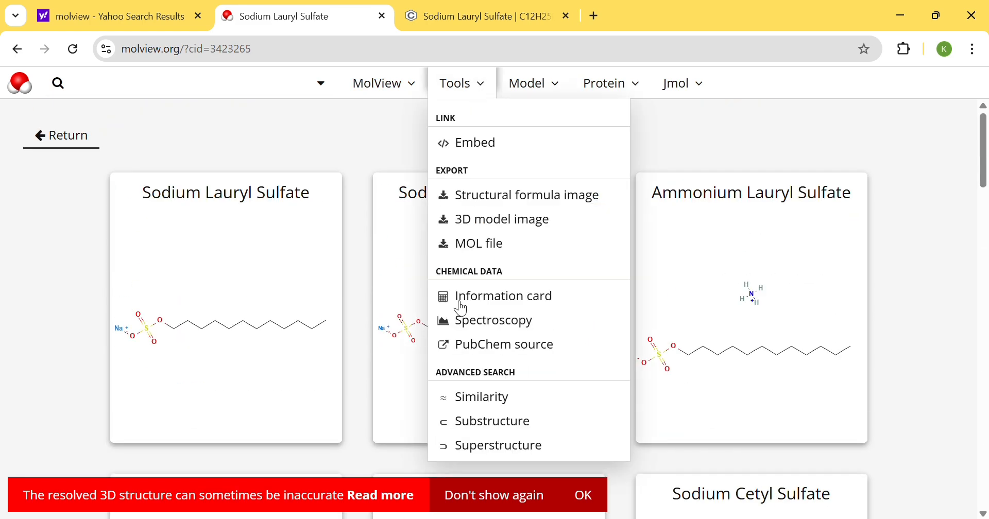
pyautogui.click(480, 423)
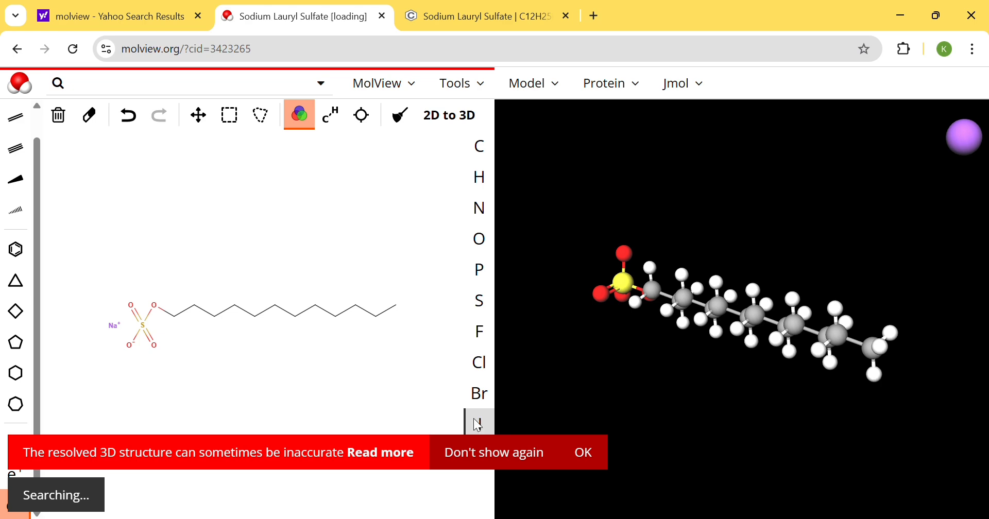
pyautogui.scroll(-2, 480, 427)
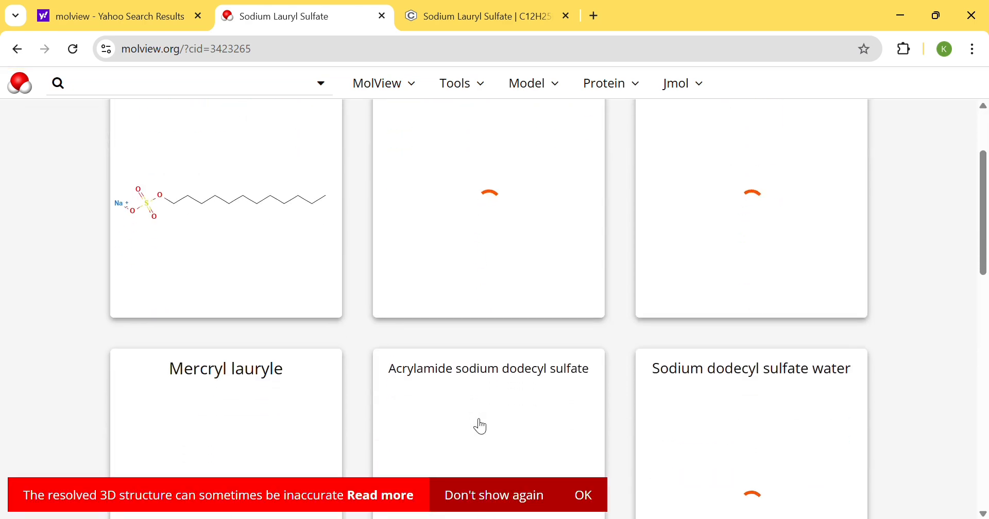
pyautogui.scroll(2, 481, 427)
pyautogui.scroll(-10, 480, 426)
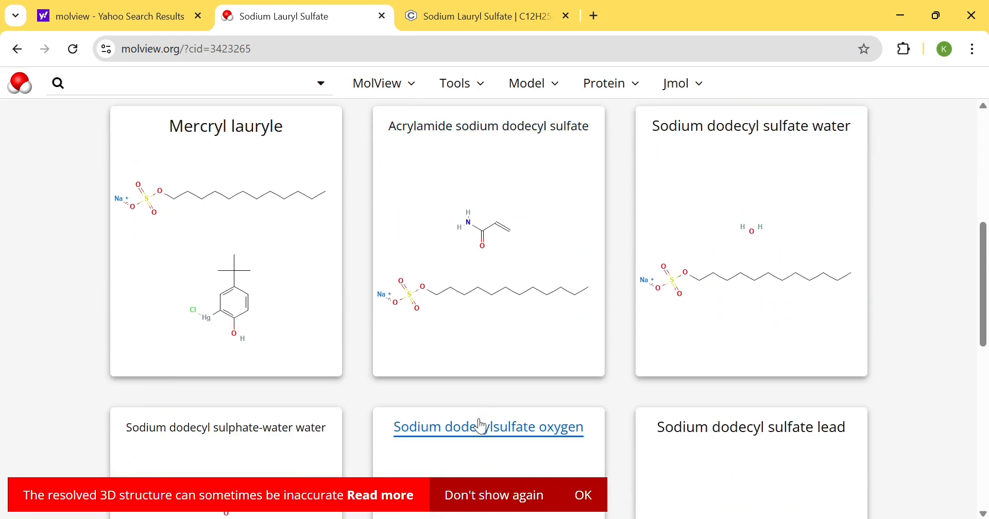
# Run a superstructure search on the molecule and browse the matching compounds.
pyautogui.click(468, 89)
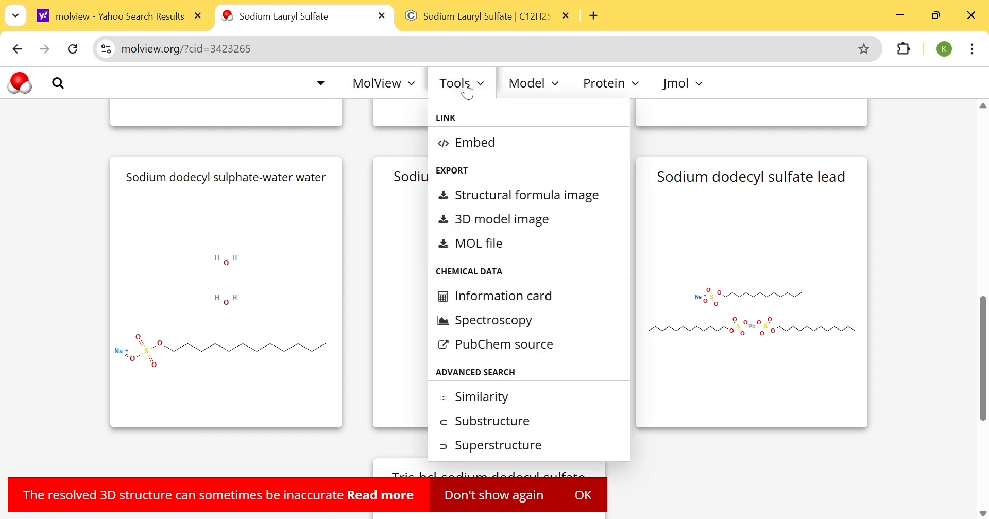
pyautogui.click(490, 446)
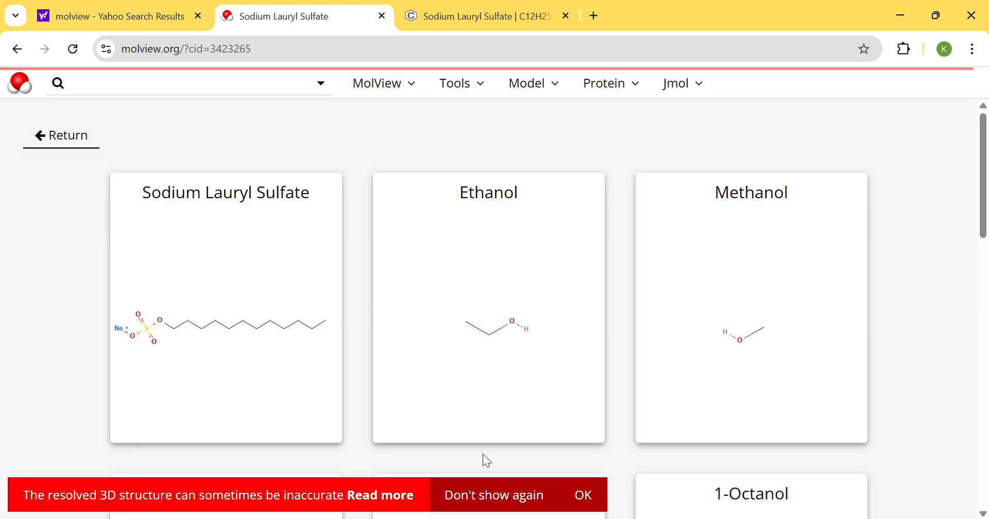
pyautogui.scroll(-6, 483, 455)
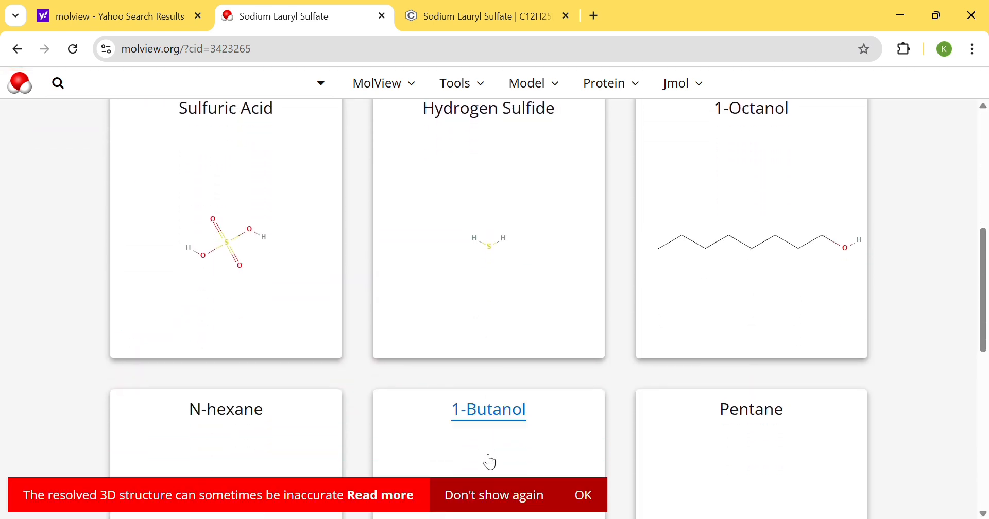
pyautogui.scroll(-3, 487, 460)
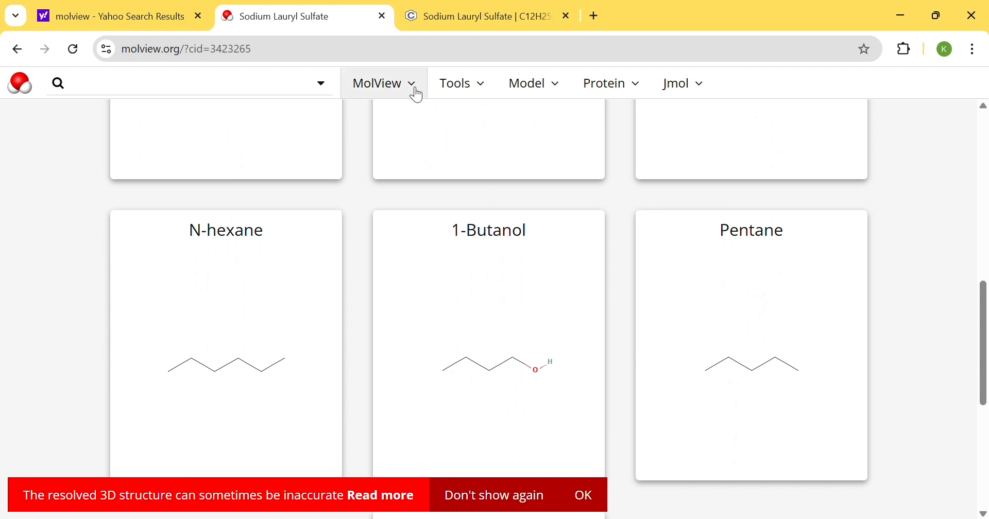
# Return to the molecule and view it in the Stick, van der Waals Spheres, Wireframe and Line representations, ending on Line.
pyautogui.scroll(10, 133, 197)
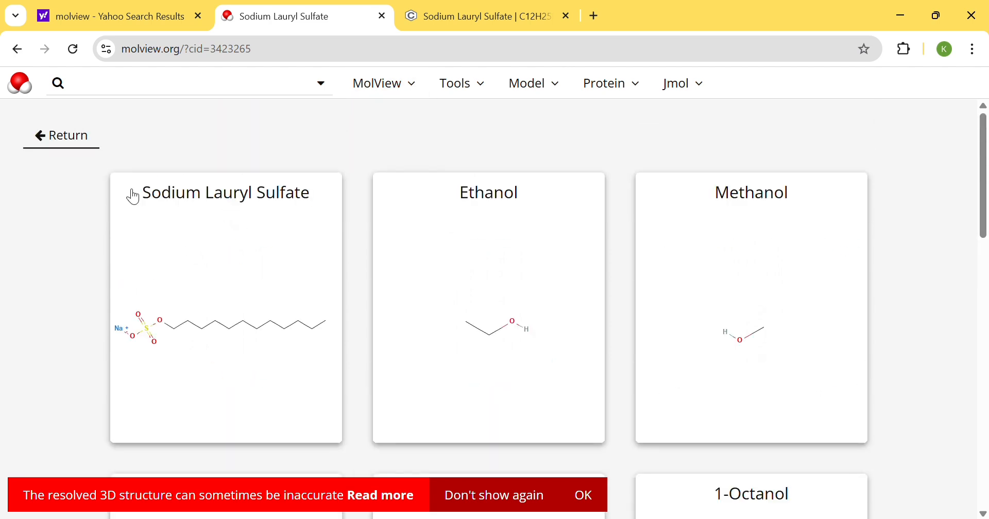
pyautogui.click(43, 138)
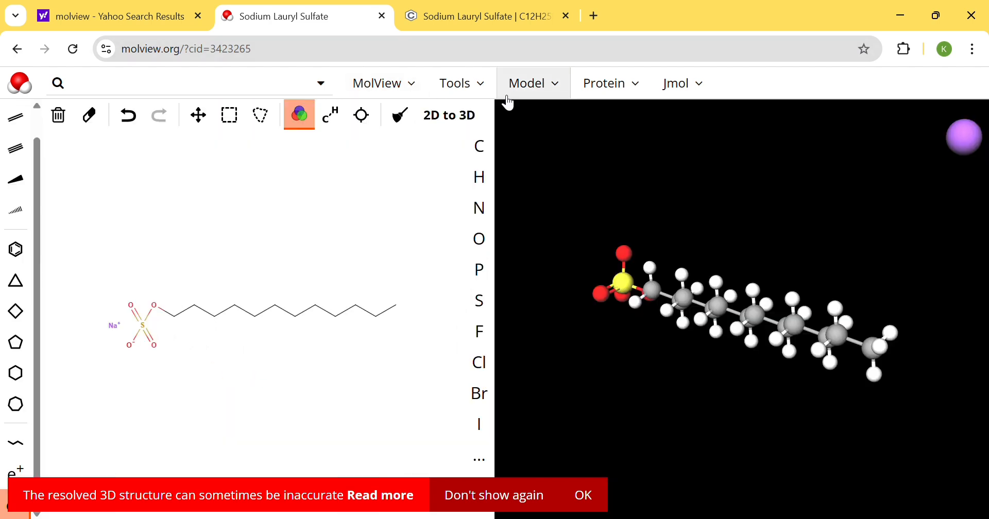
pyautogui.click(519, 94)
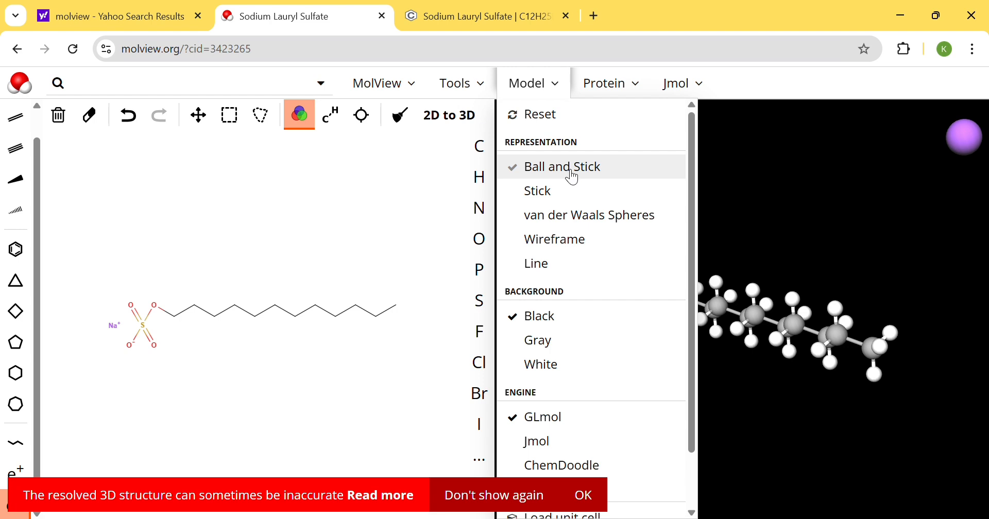
pyautogui.click(556, 198)
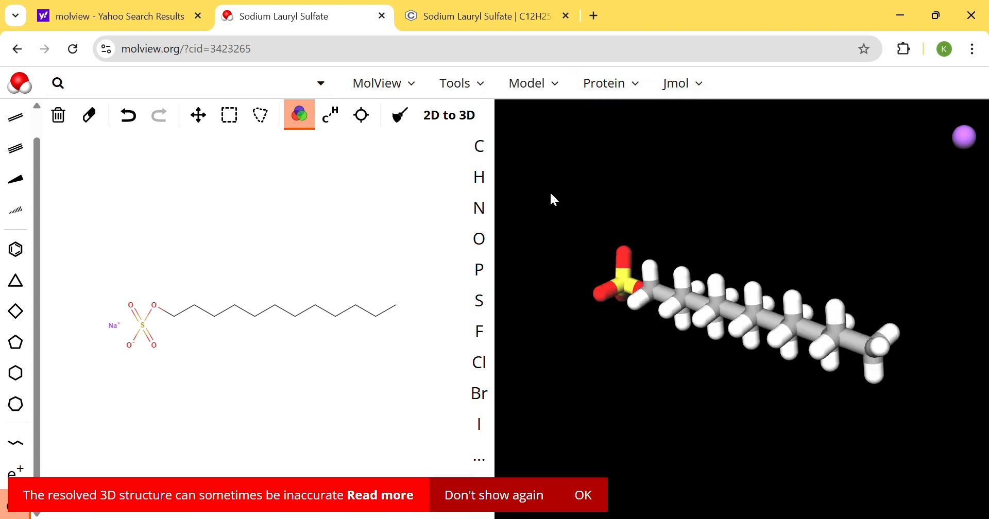
pyautogui.click(556, 89)
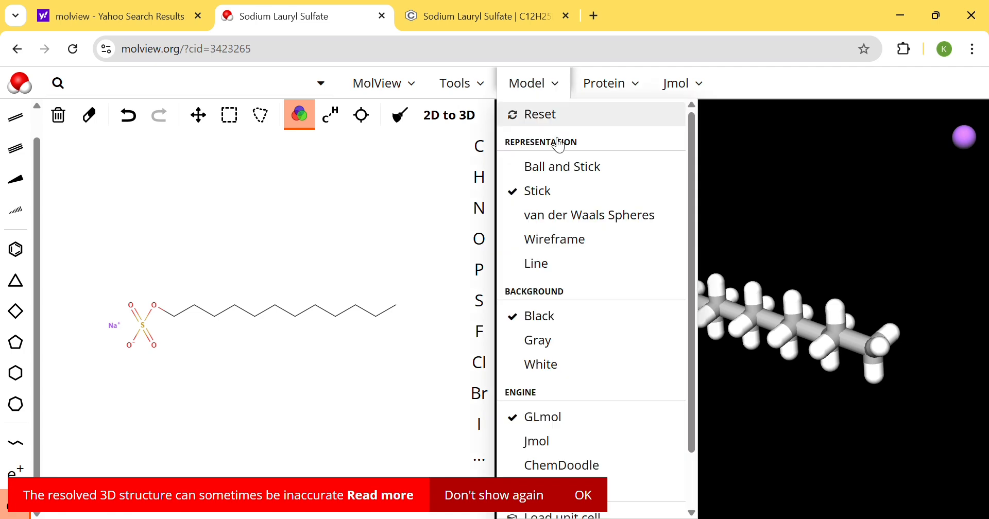
pyautogui.click(565, 219)
pyautogui.click(538, 89)
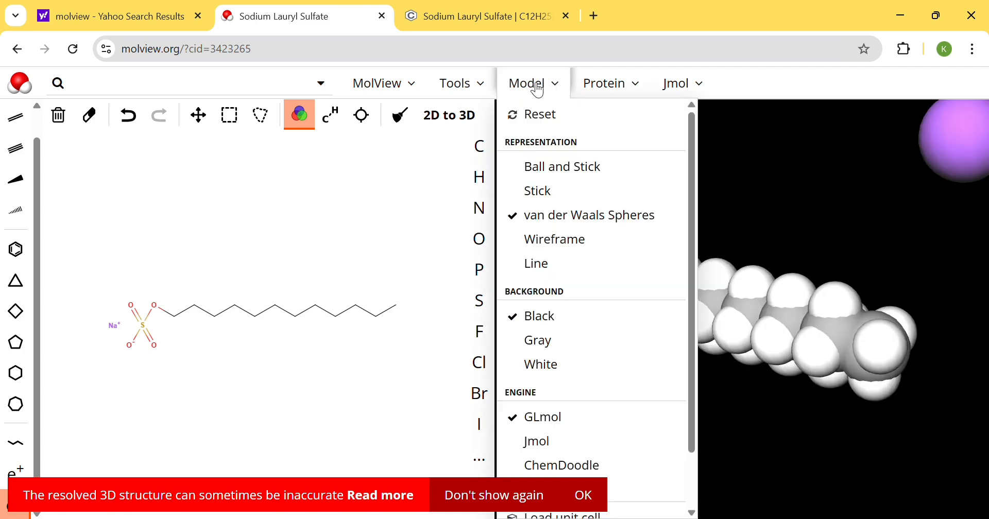
pyautogui.click(569, 238)
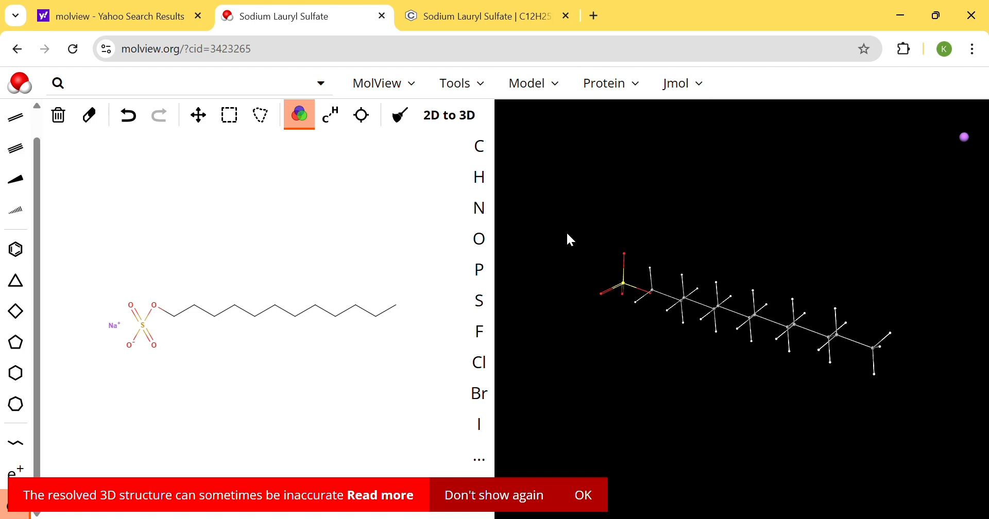
pyautogui.click(536, 85)
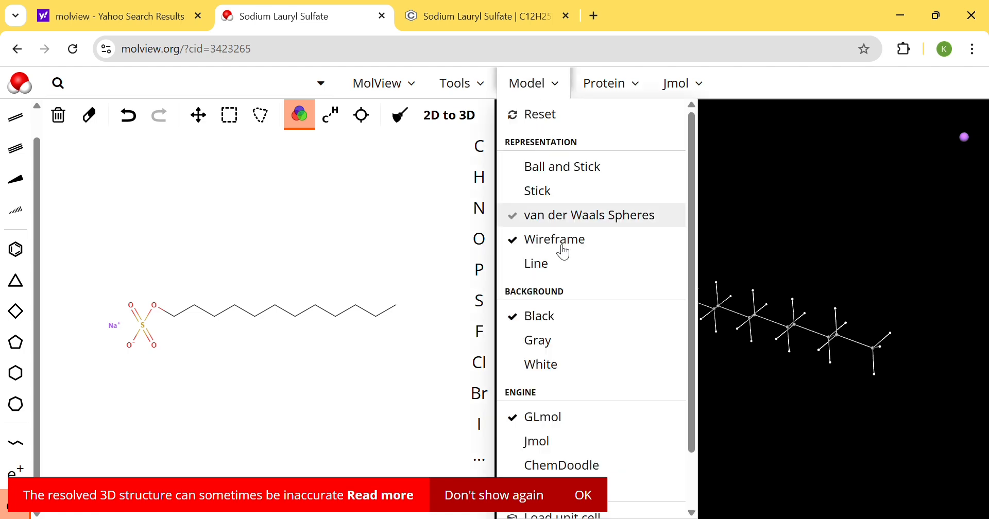
pyautogui.click(553, 273)
# Preview the gray background for the 3D model and set the background to white.
pyautogui.click(550, 88)
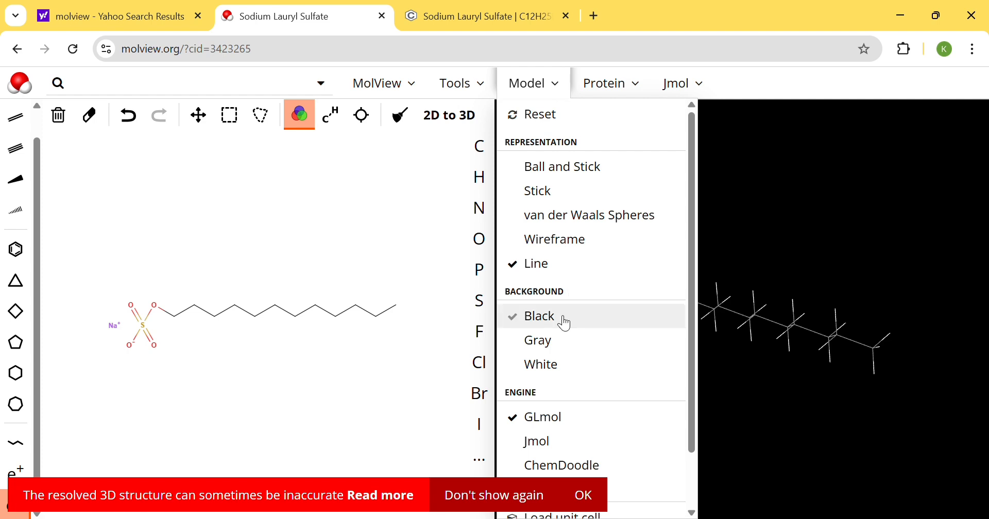
pyautogui.click(564, 349)
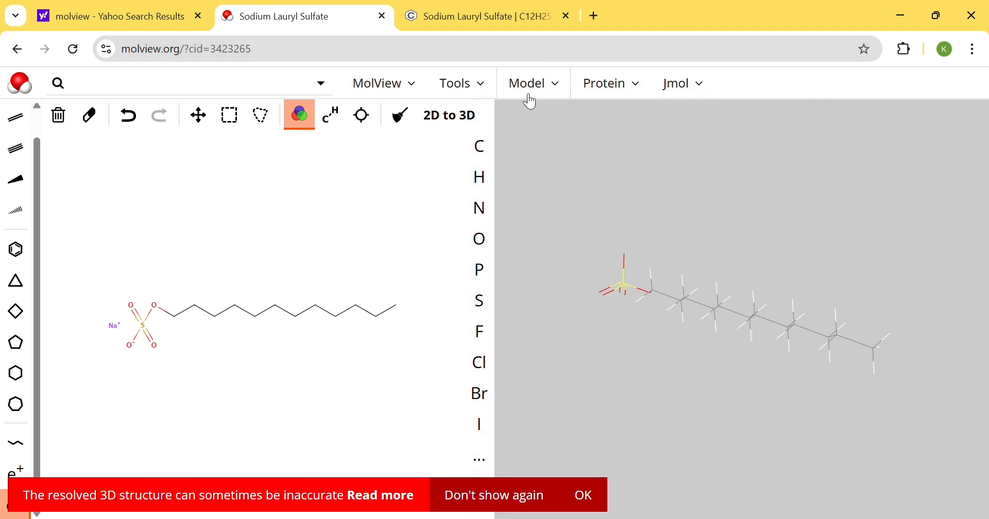
pyautogui.click(531, 96)
pyautogui.click(539, 364)
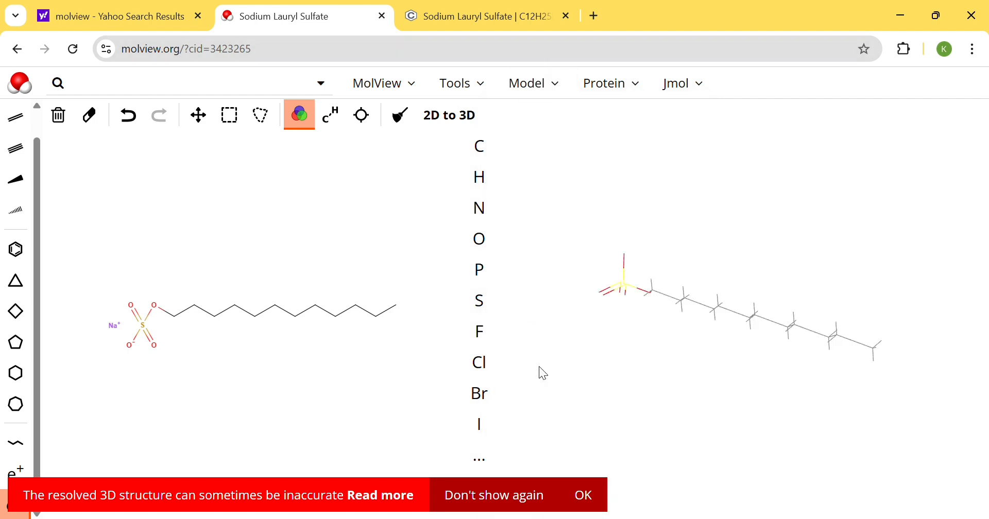
# Preview the 3D model with the Jmol engine and switch the rendering engine to ChemDoodle.
pyautogui.click(559, 84)
pyautogui.scroll(-1, 582, 422)
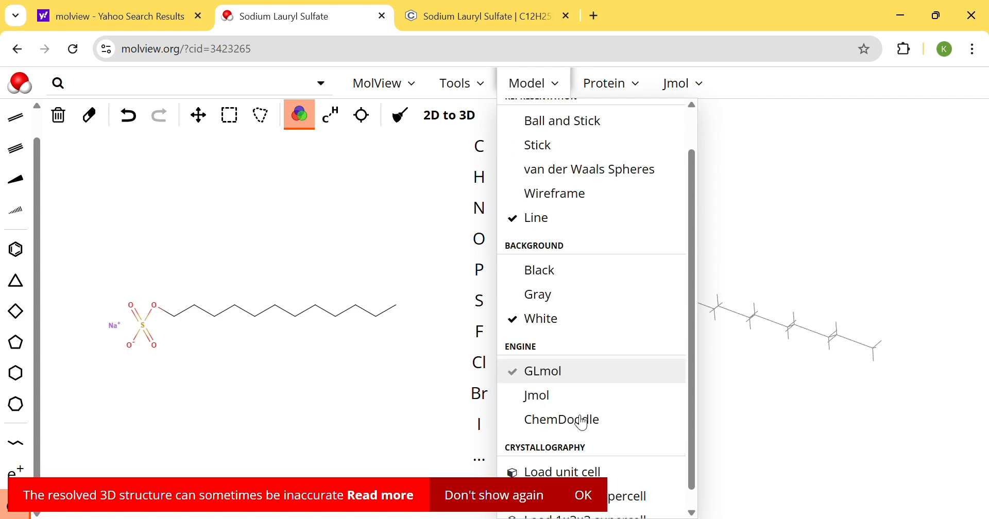
pyautogui.scroll(-1, 584, 423)
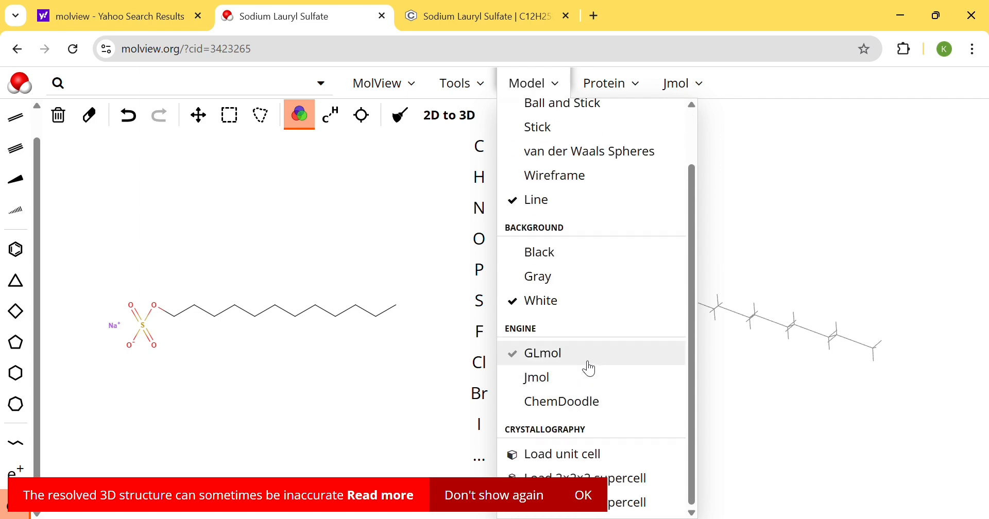
pyautogui.click(573, 380)
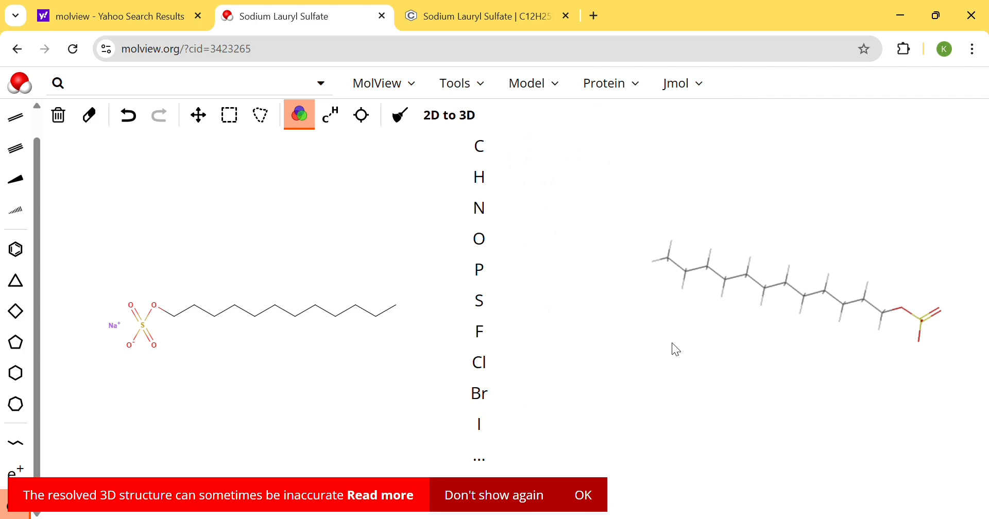
pyautogui.moveTo(719, 315); pyautogui.dragTo(726, 270)
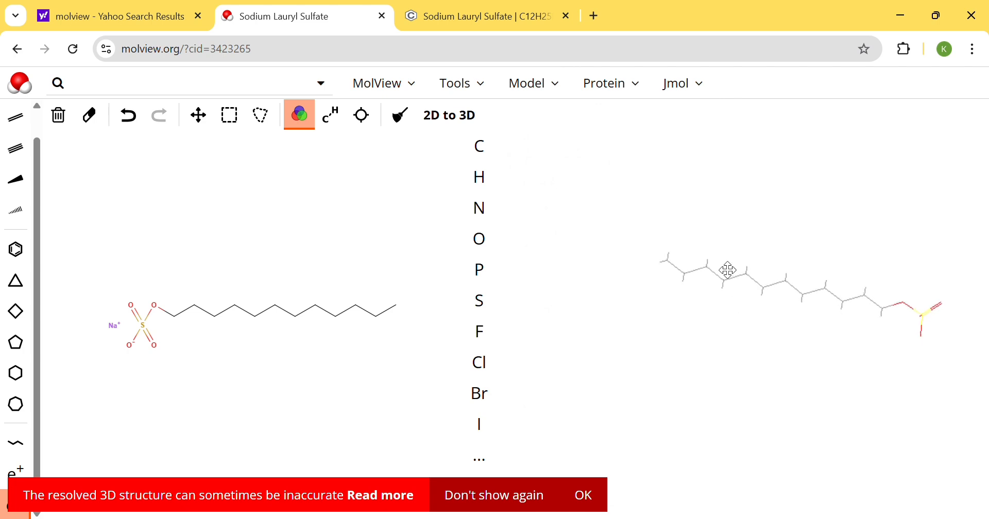
pyautogui.click(543, 87)
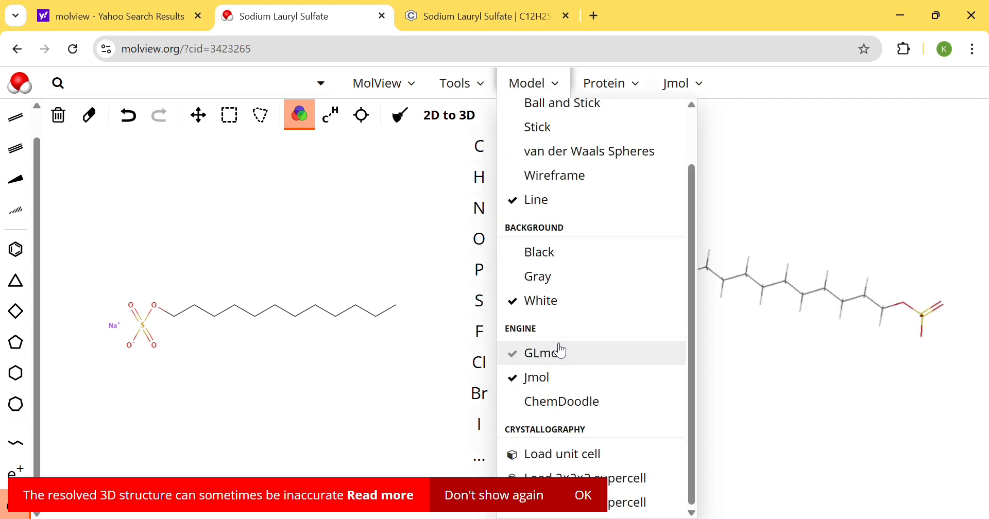
pyautogui.click(612, 83)
pyautogui.click(547, 84)
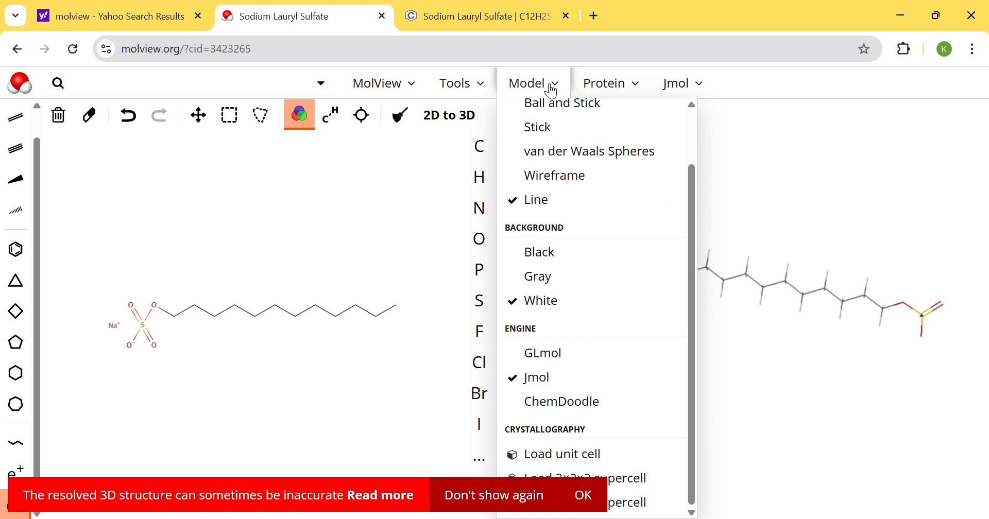
pyautogui.click(577, 411)
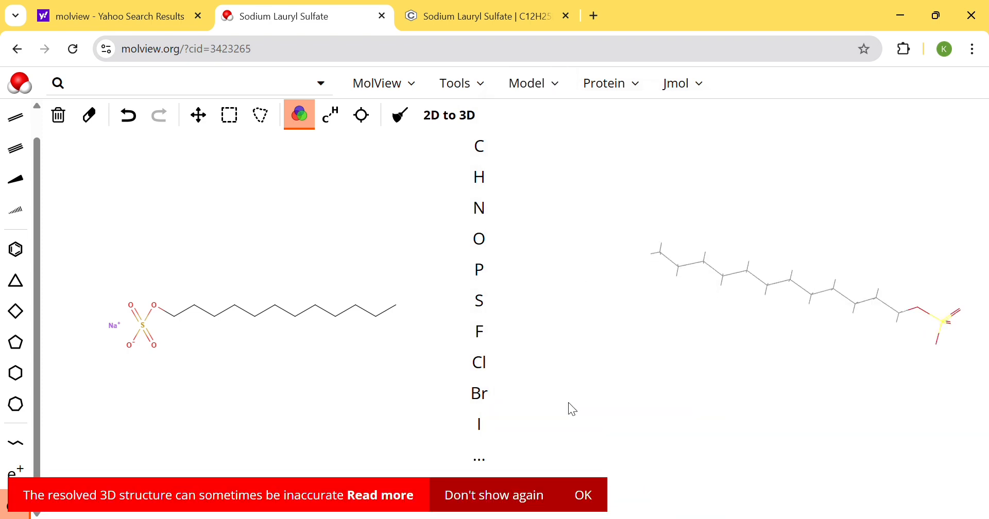
# Try to apply the Cylinder and plate chain representation to the current model.
pyautogui.click(532, 85)
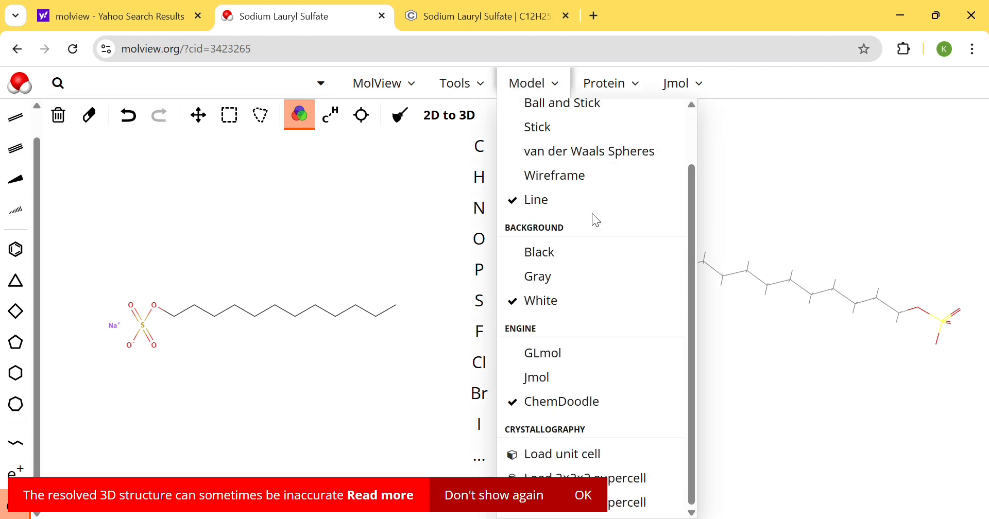
pyautogui.click(628, 96)
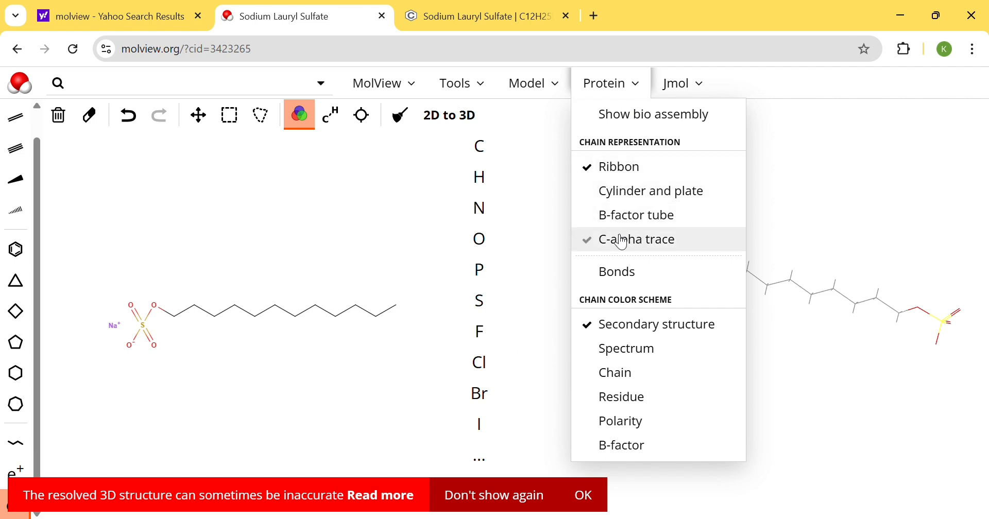
pyautogui.click(620, 193)
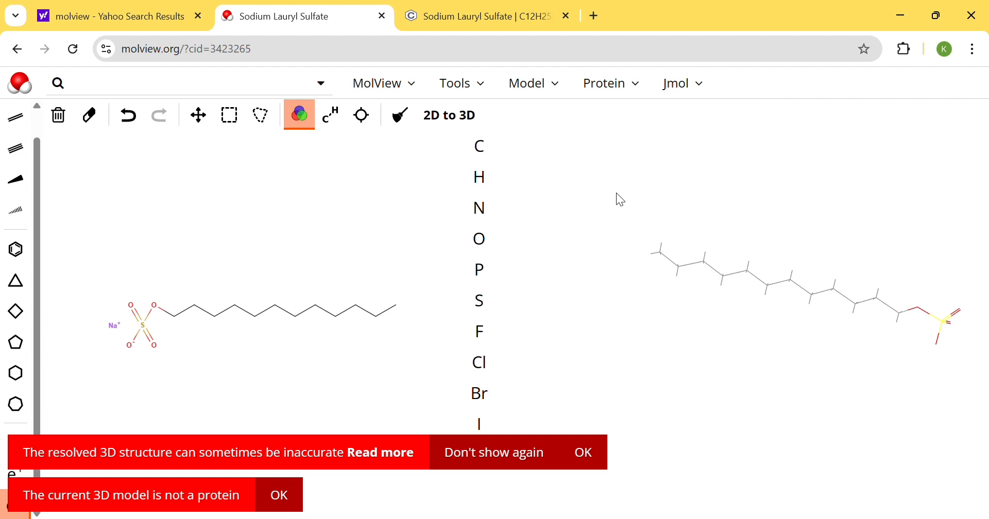
# Enter Amylase in the molecule search and export the structural formula of the dodecyl sulfate as an image.
pyautogui.click(180, 96)
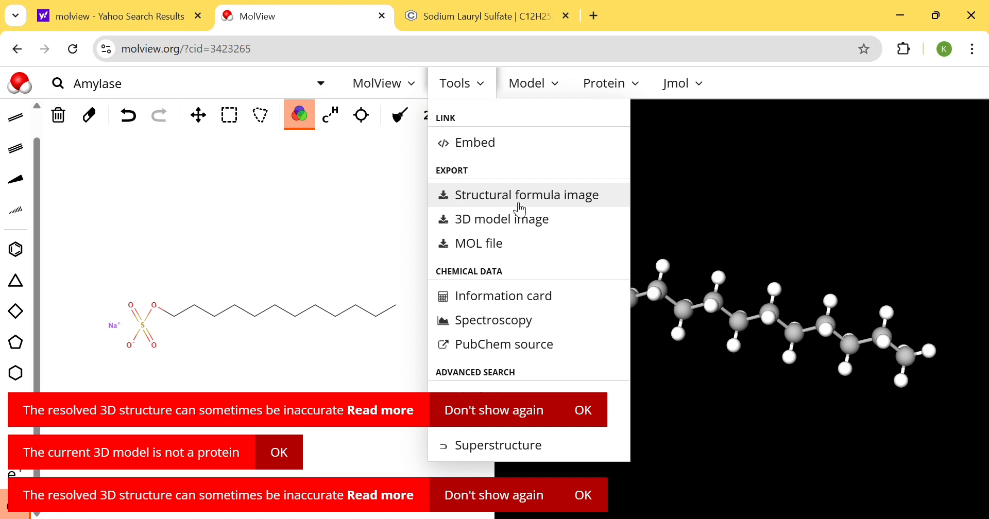
pyautogui.click(521, 208)
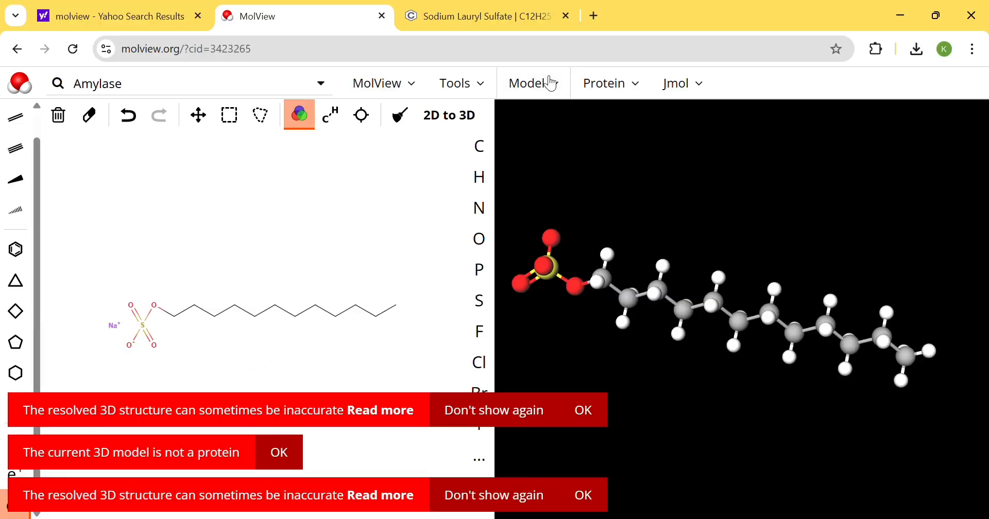
# Export the 3D model as an image and dismiss the notifications about inaccurate 3D structures.
pyautogui.click(546, 82)
pyautogui.click(486, 82)
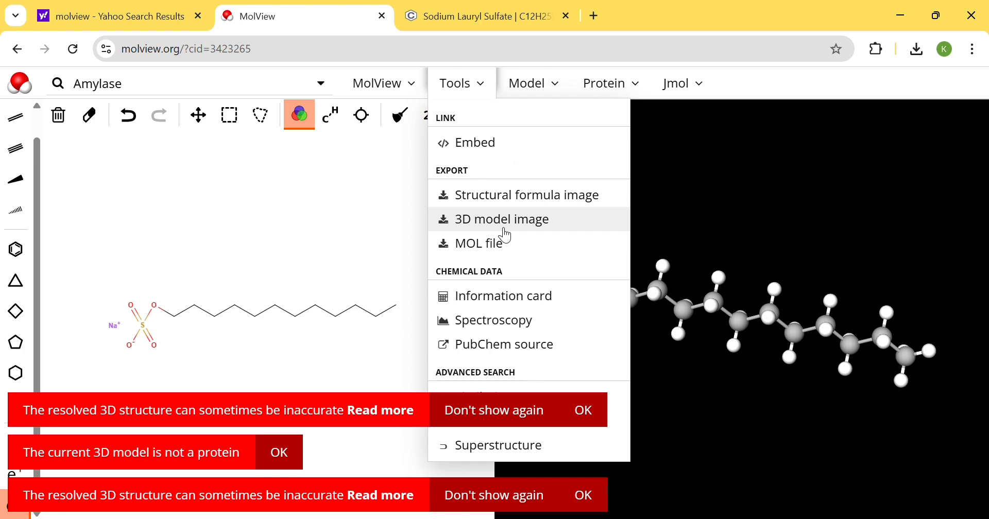
pyautogui.moveTo(805, 330); pyautogui.dragTo(890, 298)
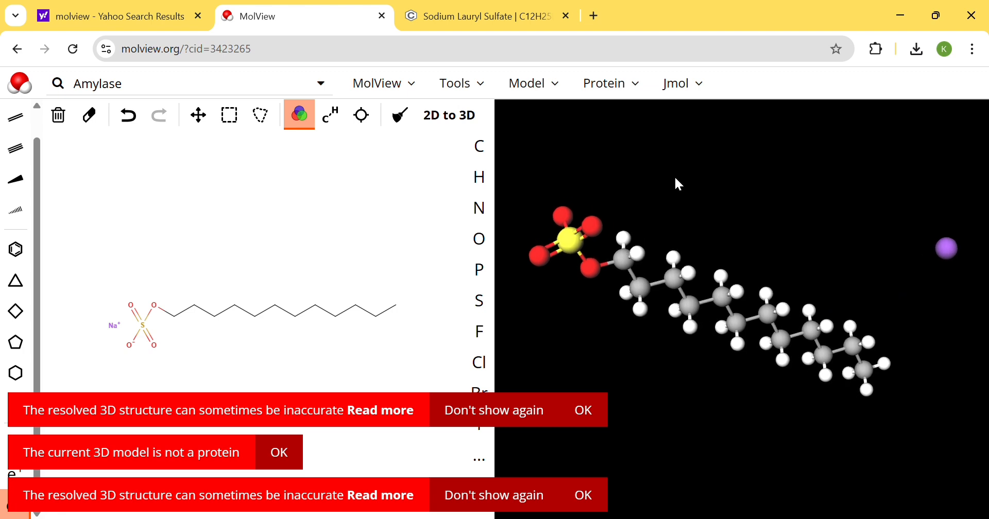
pyautogui.moveTo(779, 326)
pyautogui.mouseDown()
pyautogui.moveTo(760, 334)
pyautogui.moveTo(767, 336)
pyautogui.mouseUp()
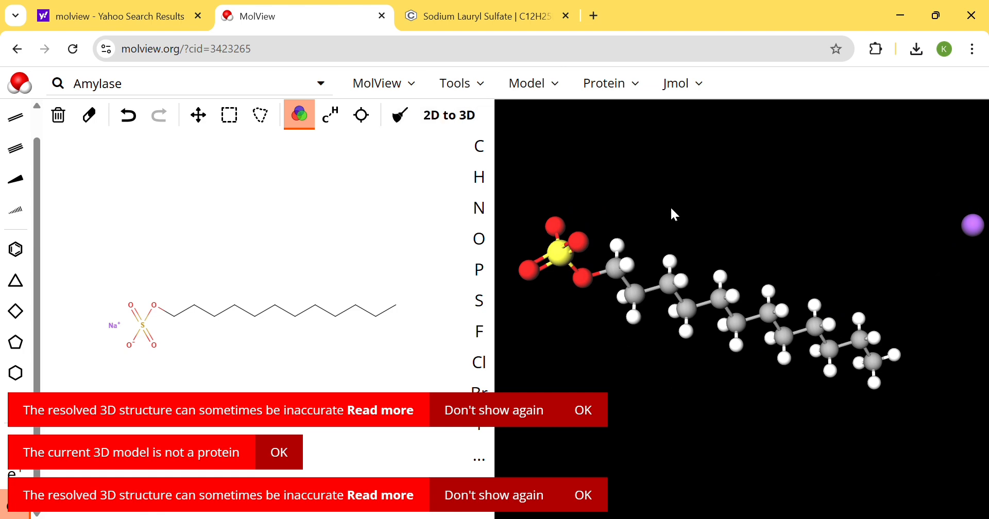
pyautogui.click(546, 86)
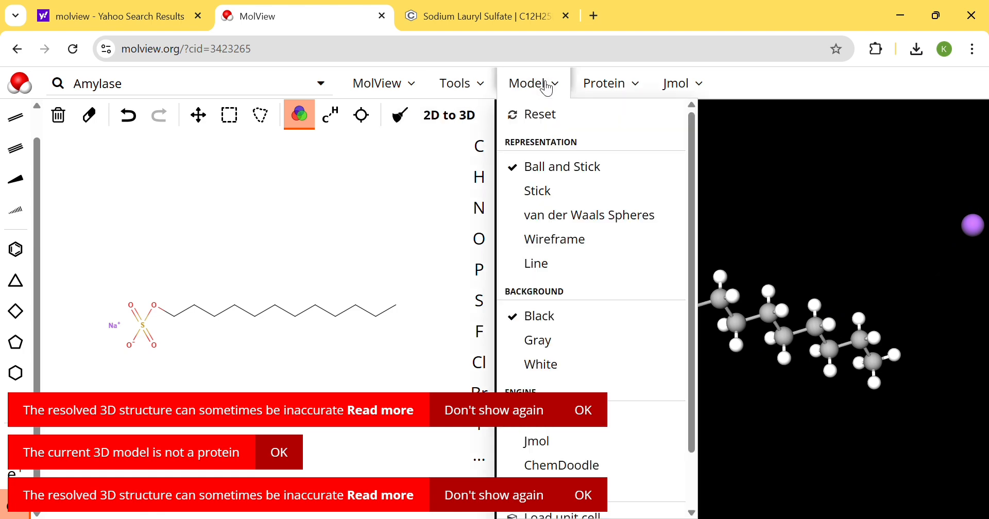
pyautogui.click(490, 83)
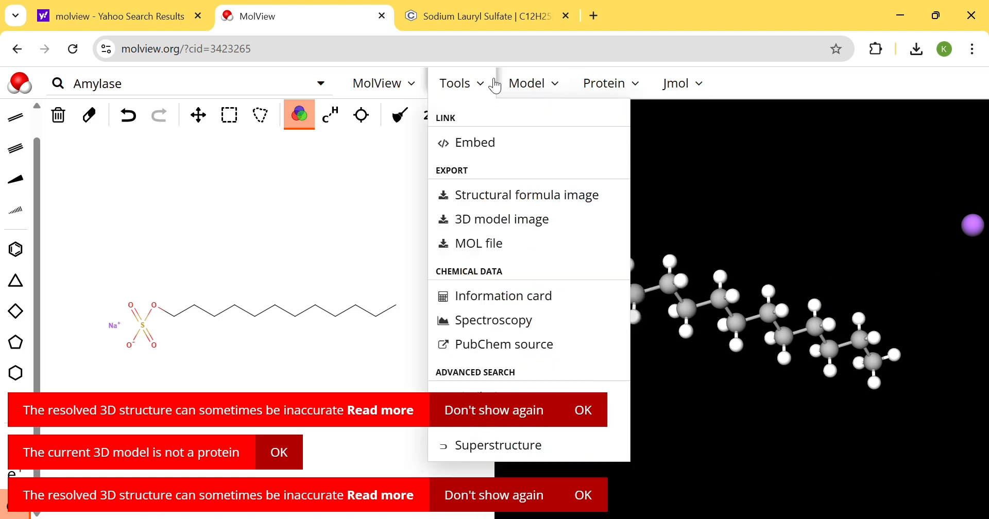
pyautogui.click(528, 221)
pyautogui.click(584, 411)
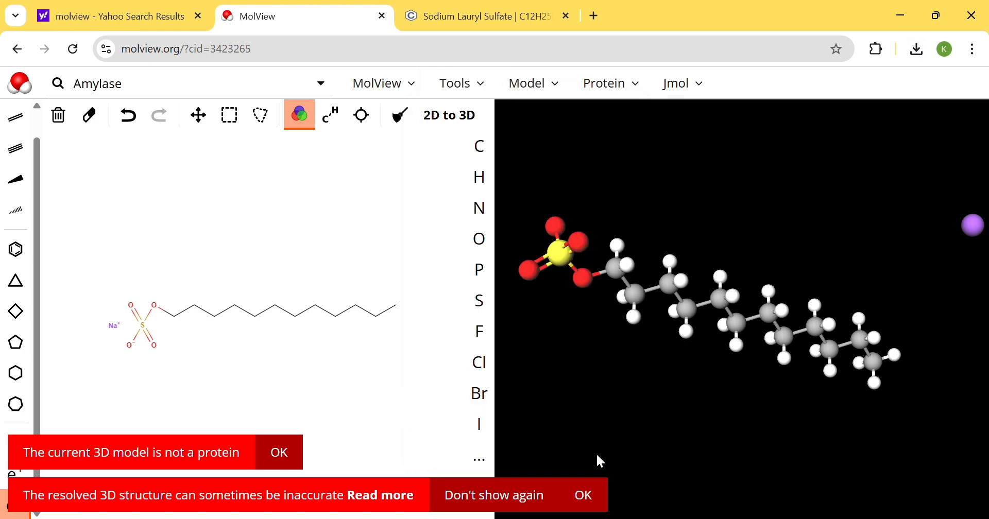
pyautogui.click(598, 497)
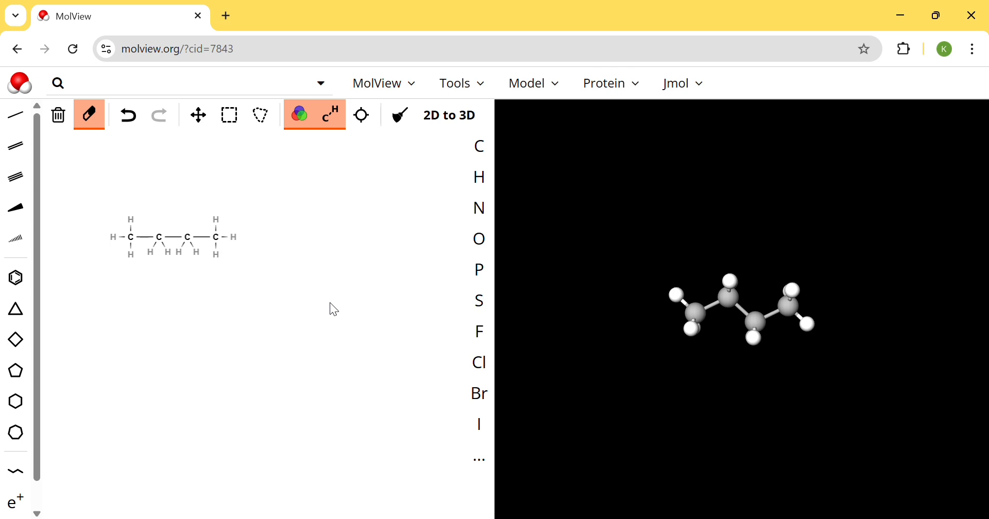
# Open the spectroscopy data for butane, view the mass spectrum and the gas IR spectrum, and return to the model.
pyautogui.click(472, 96)
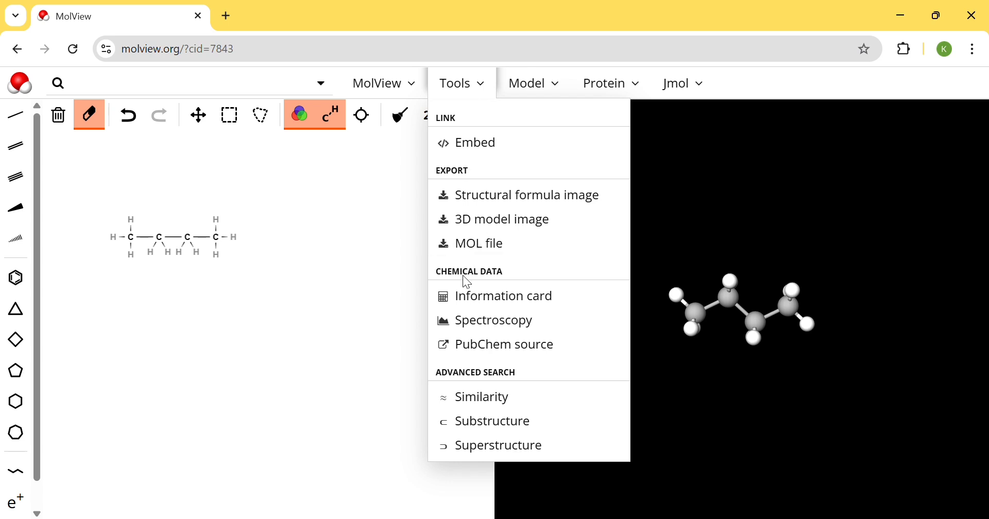
pyautogui.click(481, 324)
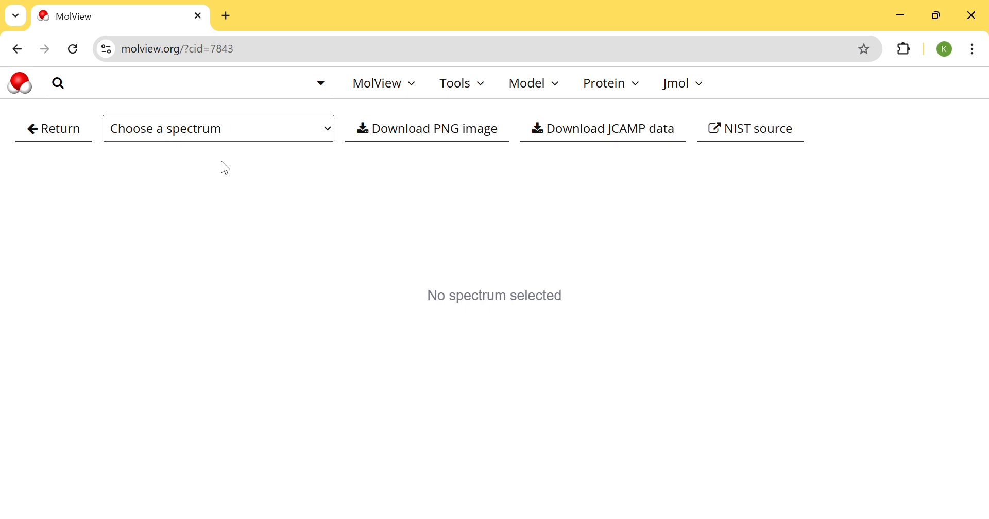
pyautogui.press('Down')
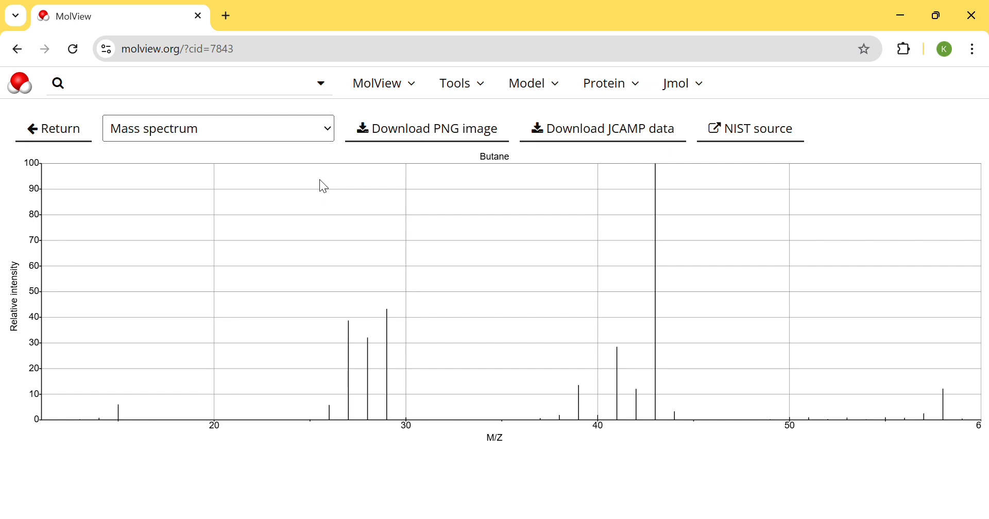
pyautogui.press('Down')
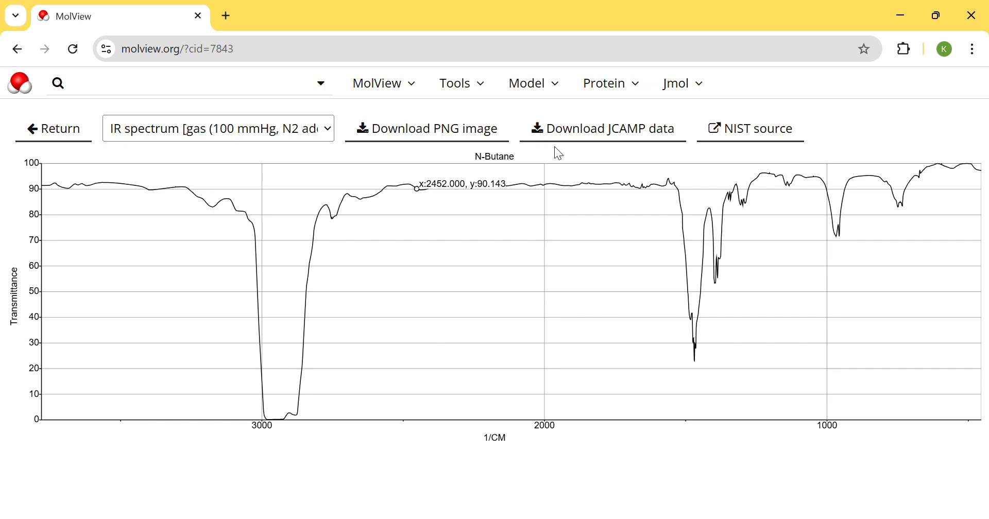
pyautogui.click(32, 130)
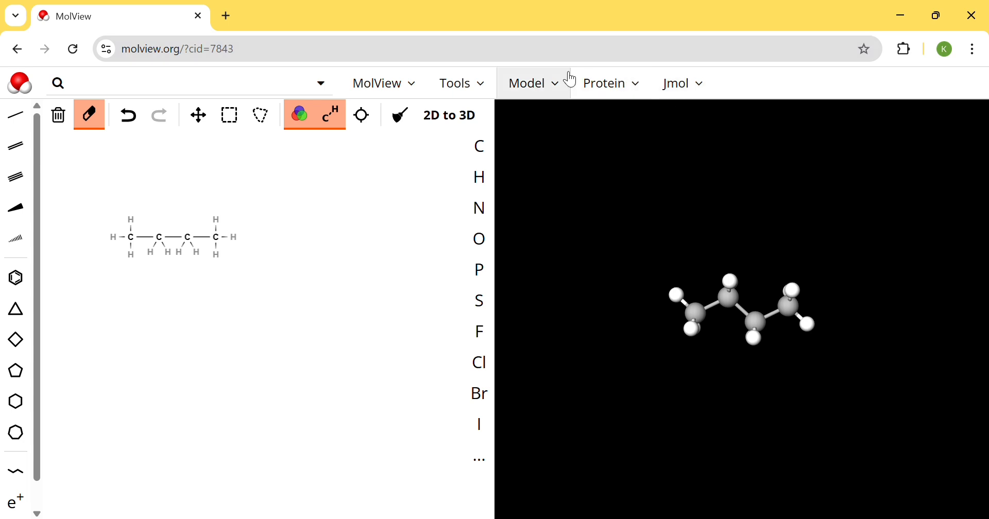
# Preview the butane model with the Jmol engine and switch the rendering engine to ChemDoodle.
pyautogui.click(555, 89)
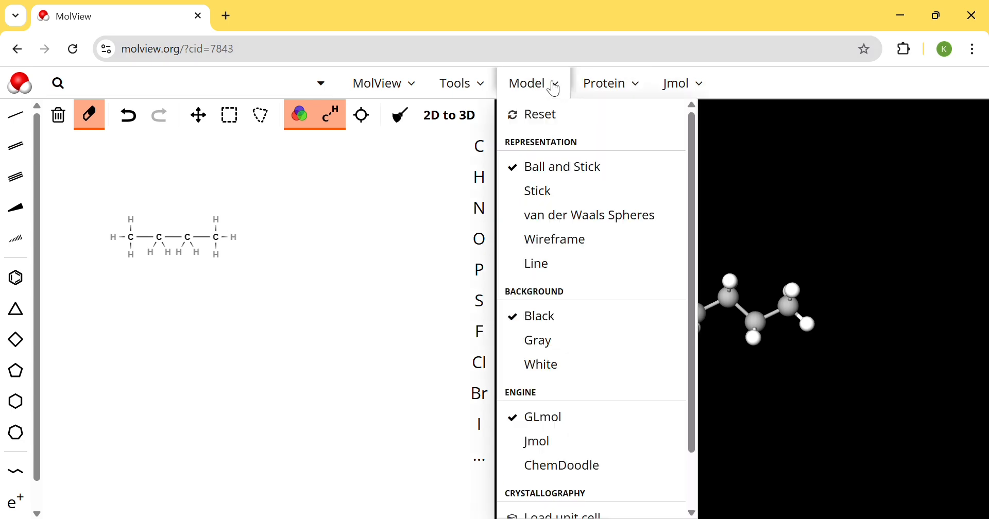
pyautogui.click(566, 443)
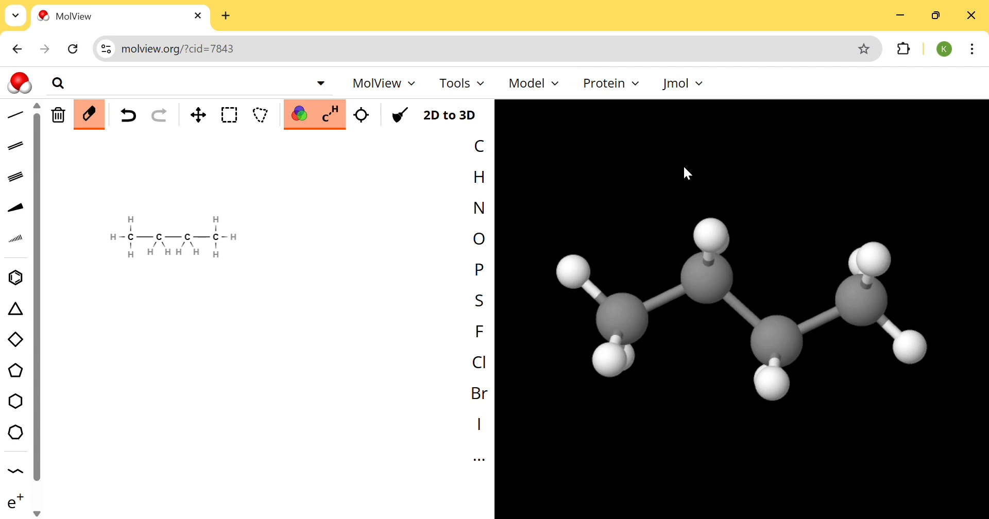
pyautogui.click(553, 97)
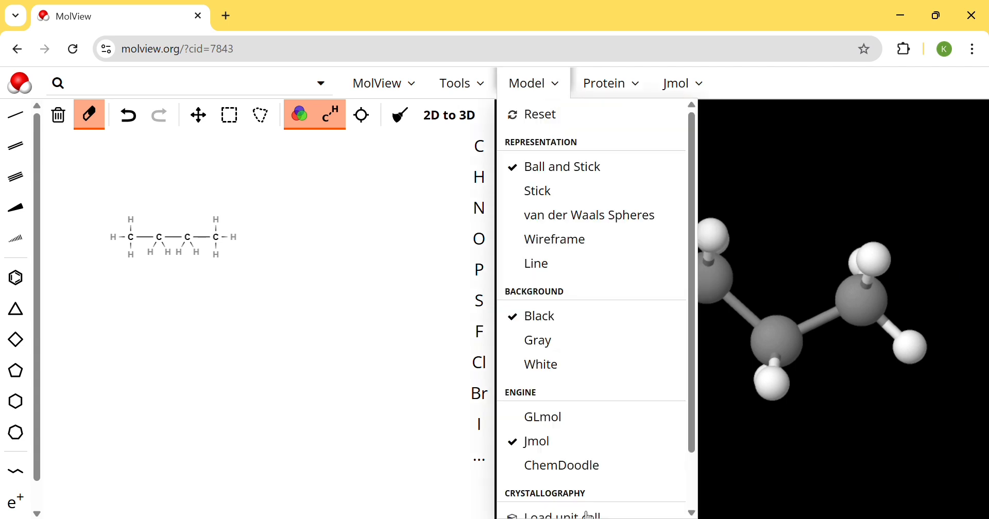
pyautogui.click(578, 474)
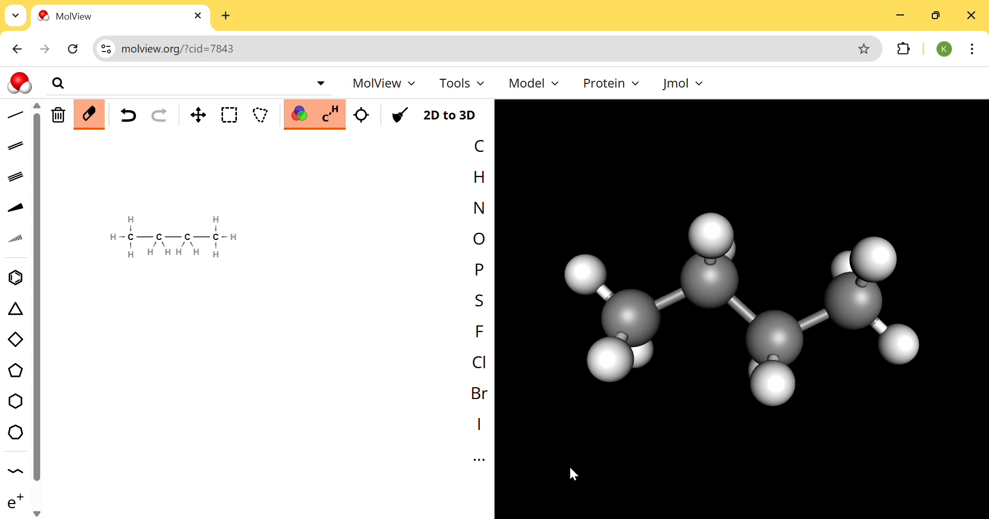
# Activate the Jmol distance measurement for the butane model.
pyautogui.click(690, 87)
pyautogui.click(703, 360)
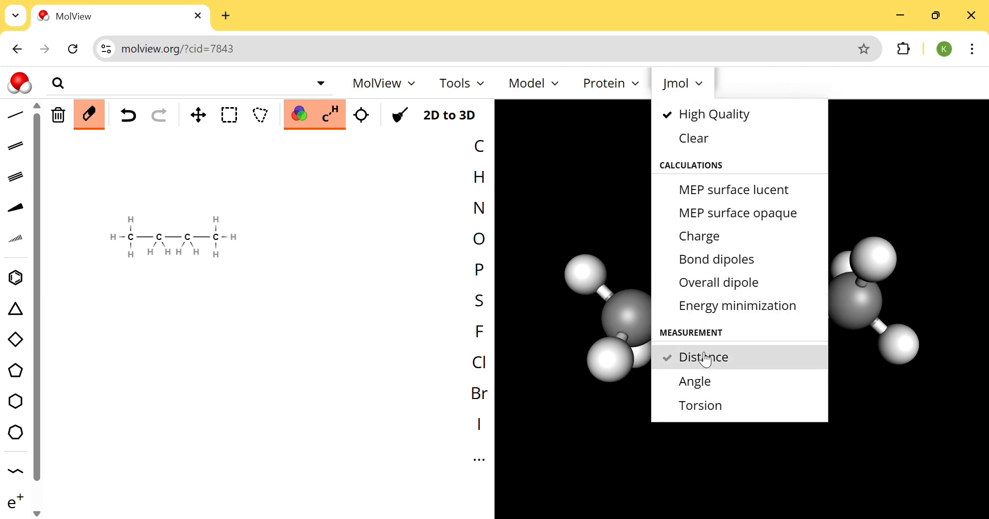